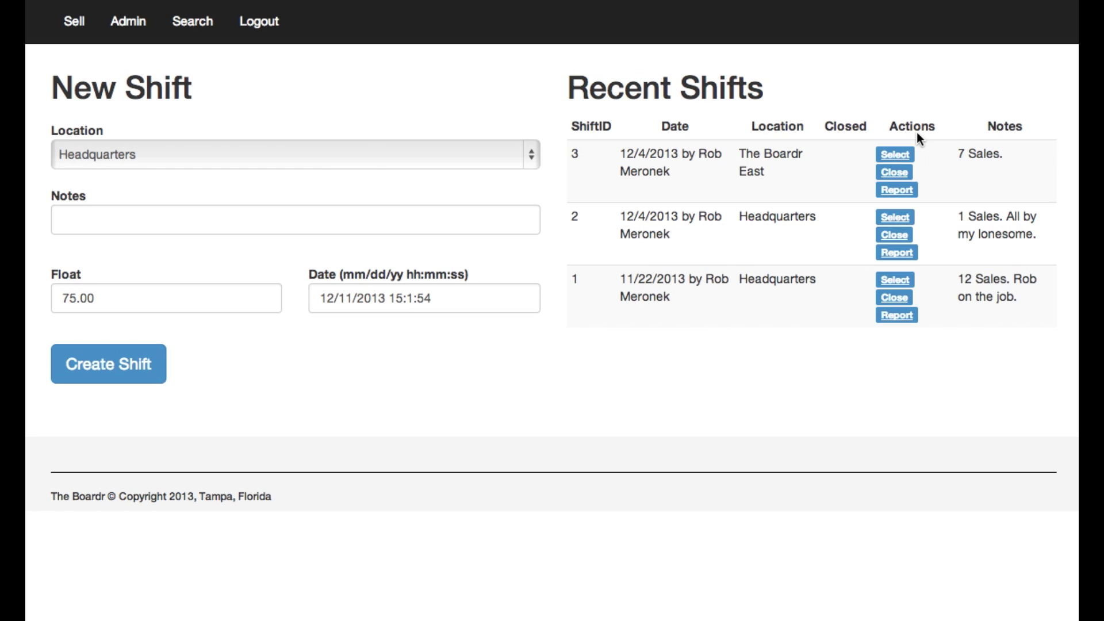
Select shift #3 at The Boardr East to open its Sell page.
click(894, 155)
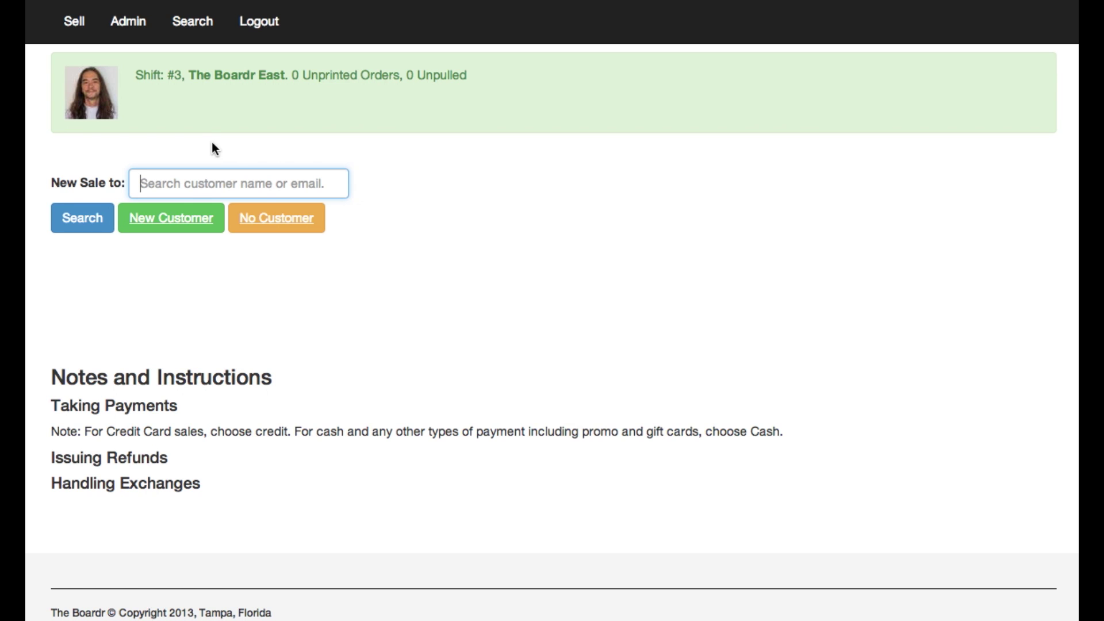
Search for the buyer's first name, find no match, and start a new customer record.
text(shaqueefa)
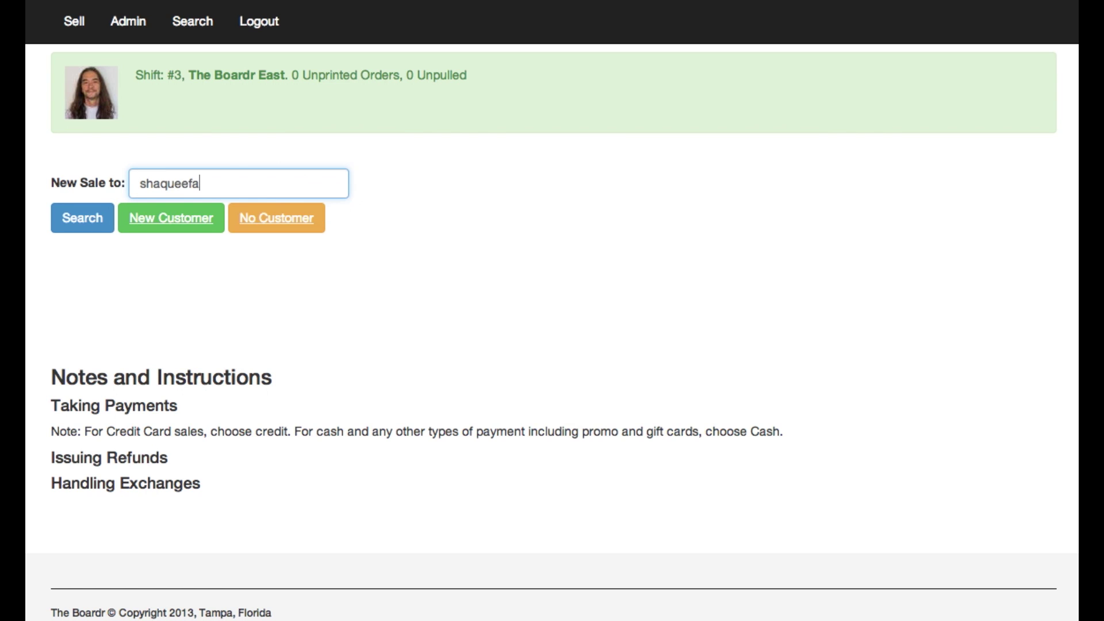
key(Return)
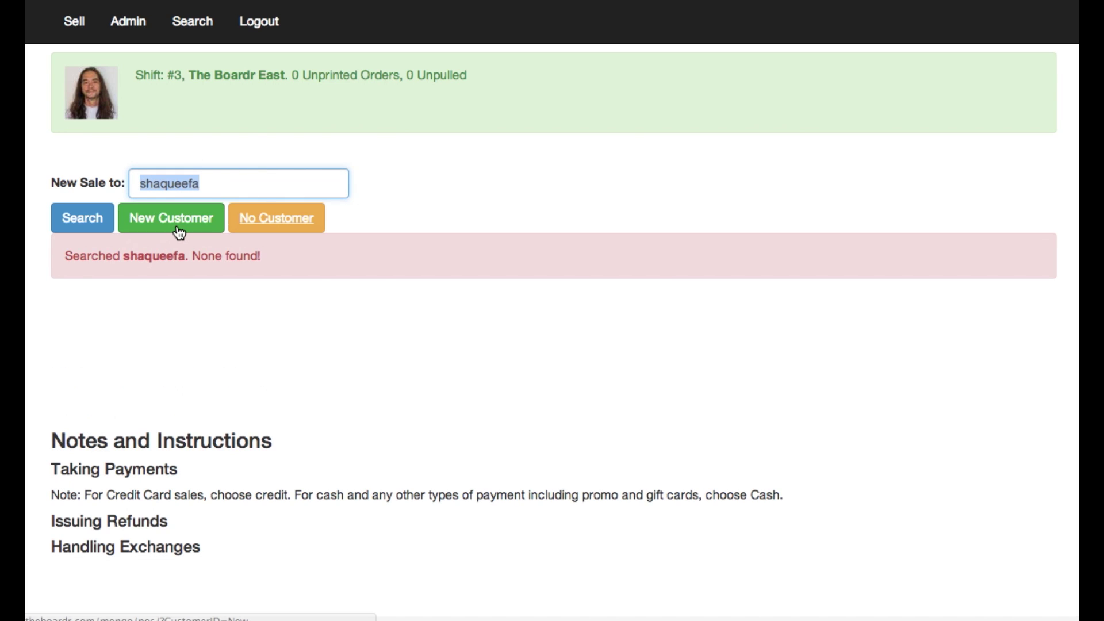
click(180, 230)
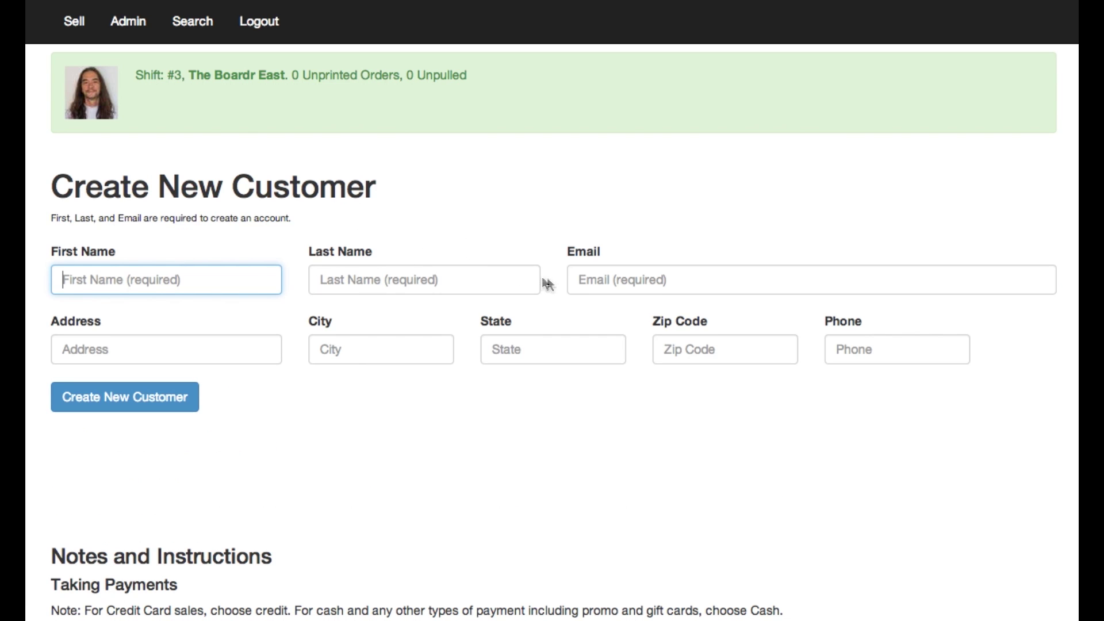
Enter the new customer's e-mail address, first name and last name, and save the record.
click(613, 281)
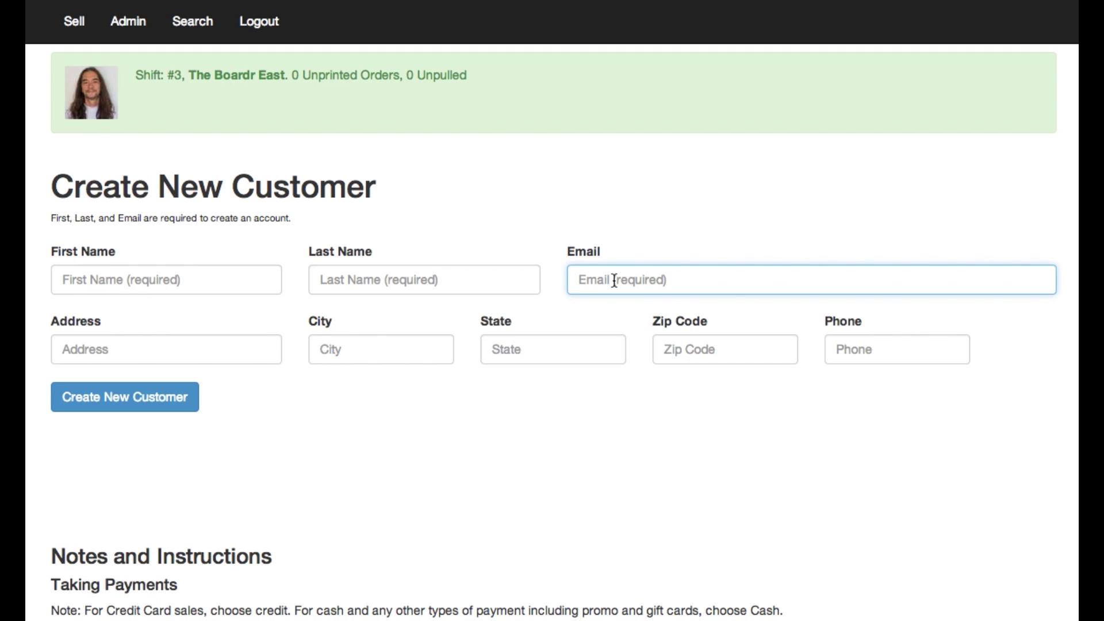
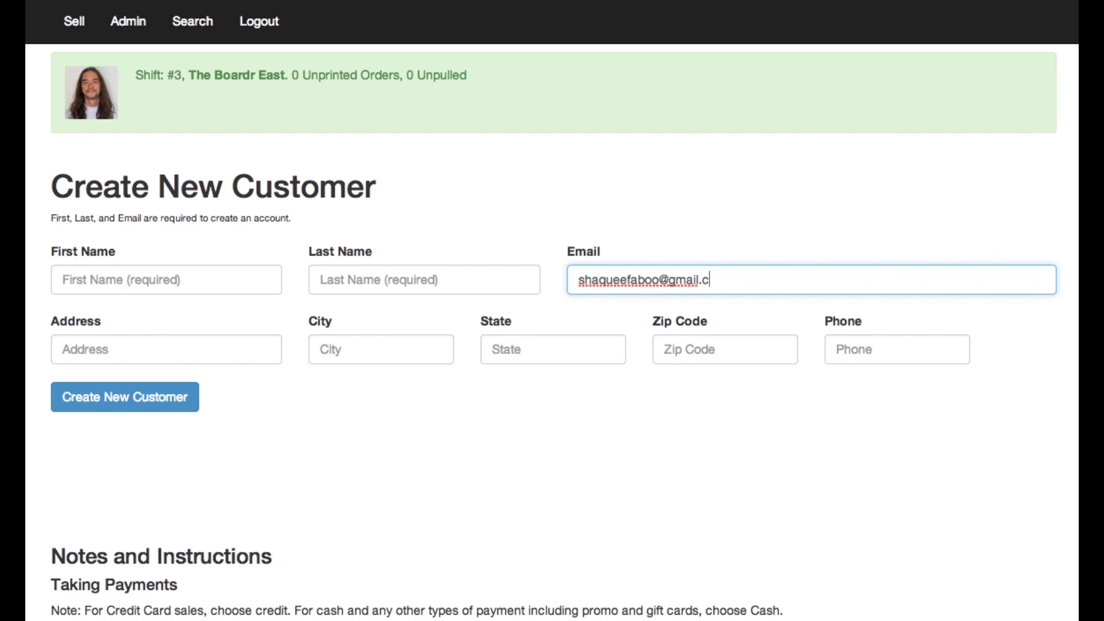
key(shift+Tab)
key(shift+Tab)
text(Sha)
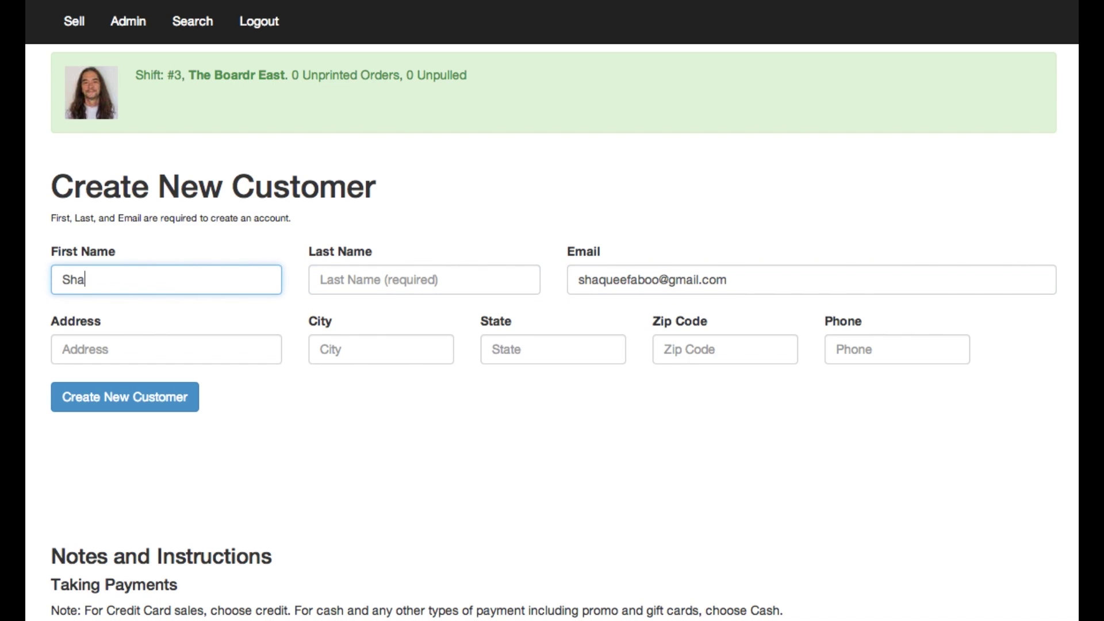
text(queefa)
key(Tab)
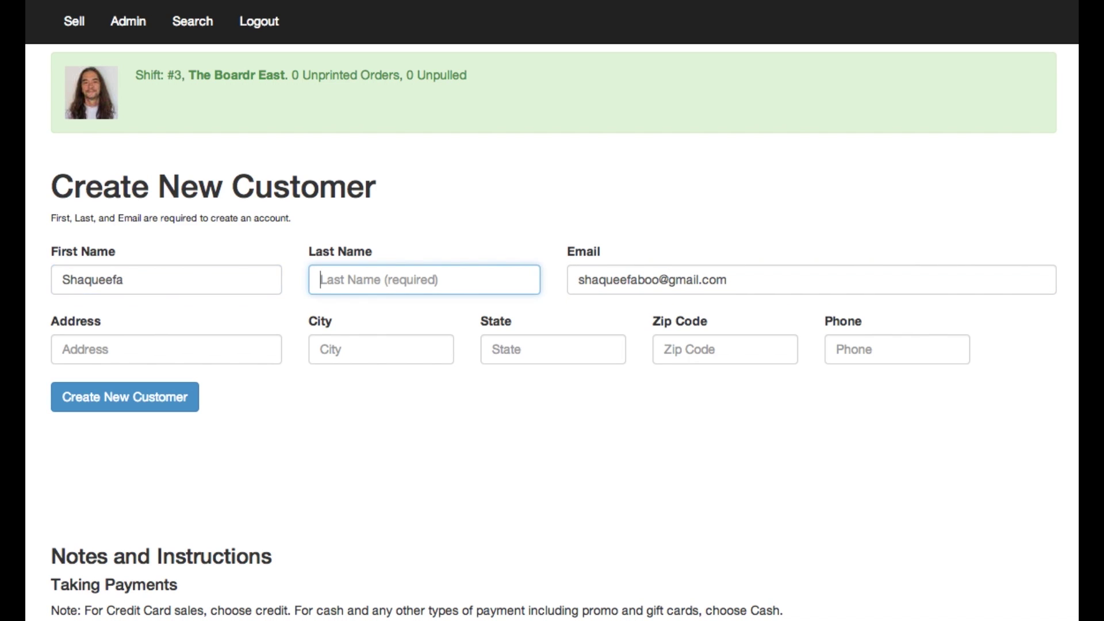
text(Boo)
key(Tab)
key(Tab)
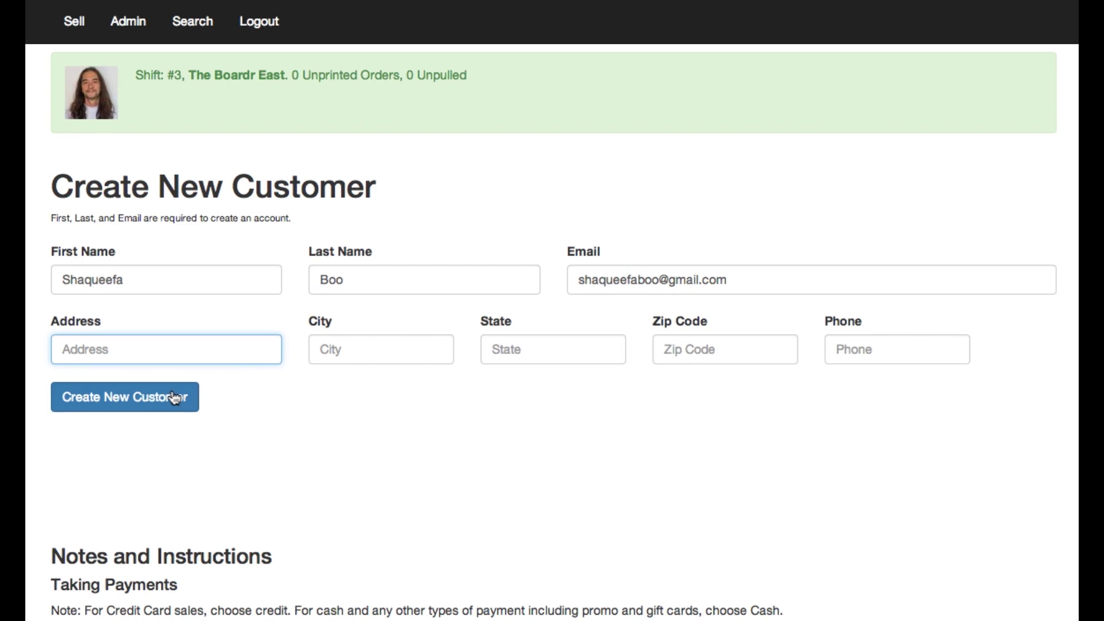
click(155, 399)
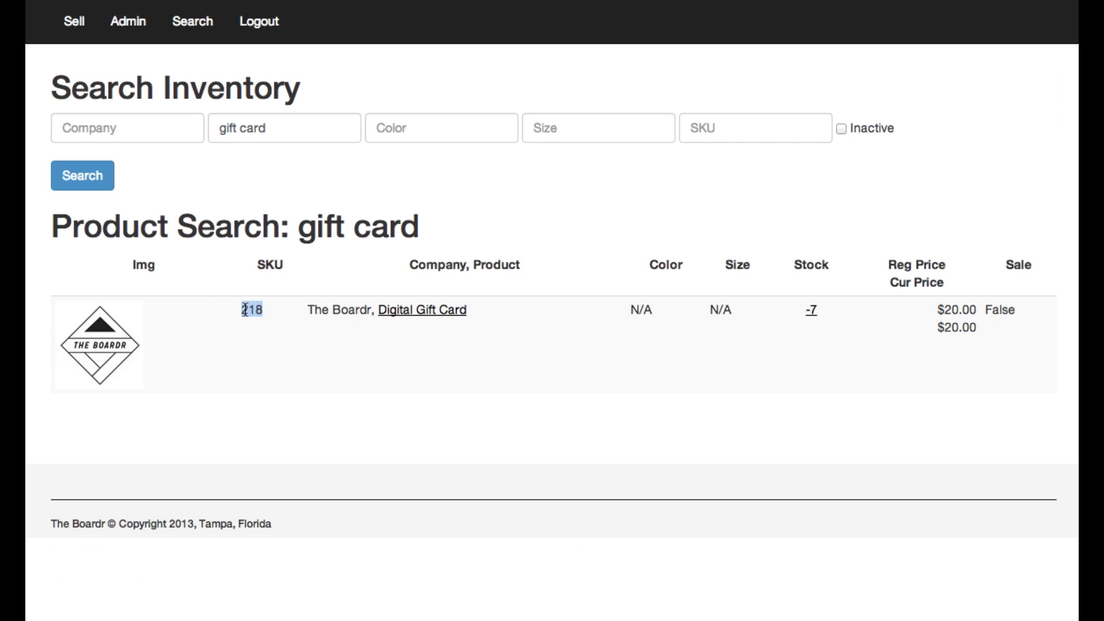
Copy SKU 218 from the inventory search and add the Digital Gift Card to the sale.
click(246, 310)
double_click(247, 311)
key(ctrl+c)
key(ctrl+Tab)
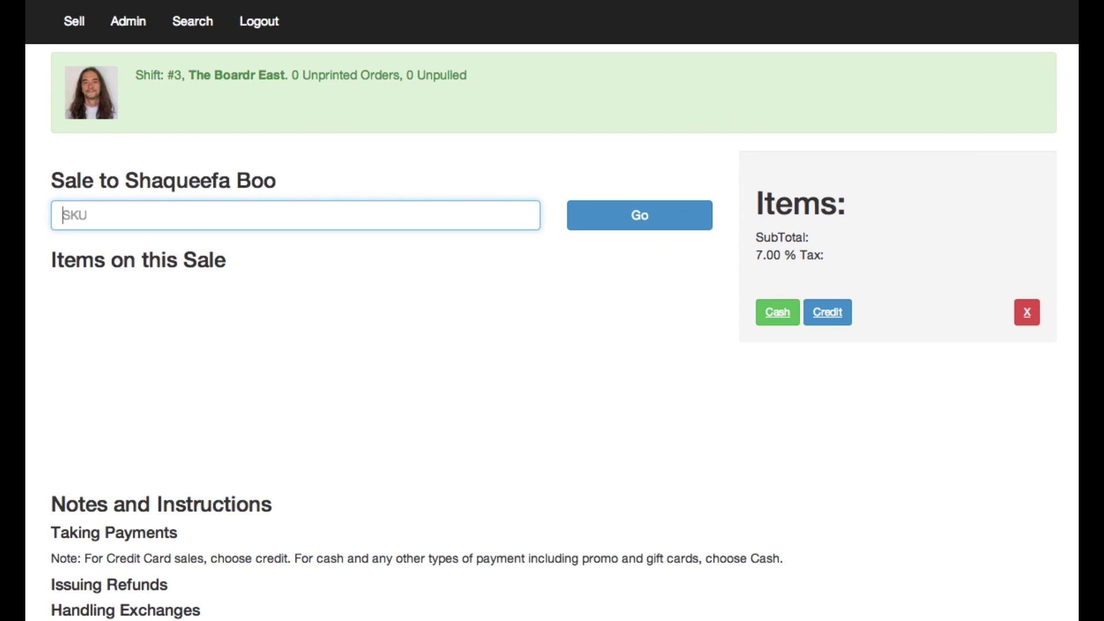
key(ctrl+v)
key(Return)
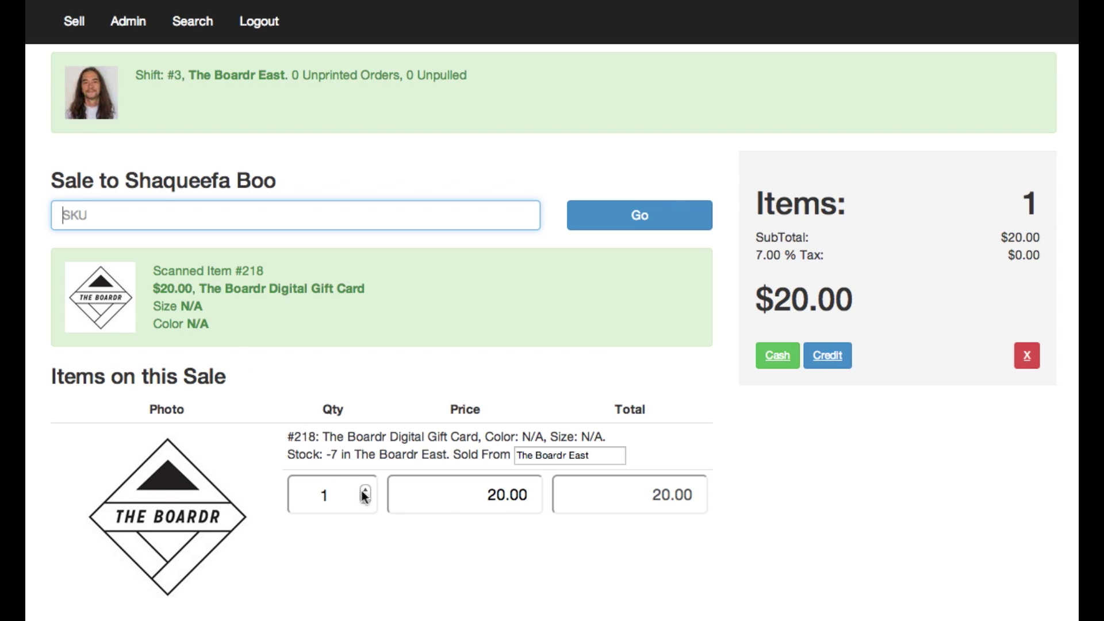
Reprice the gift card to $100.00 and choose cash payment.
click(448, 496)
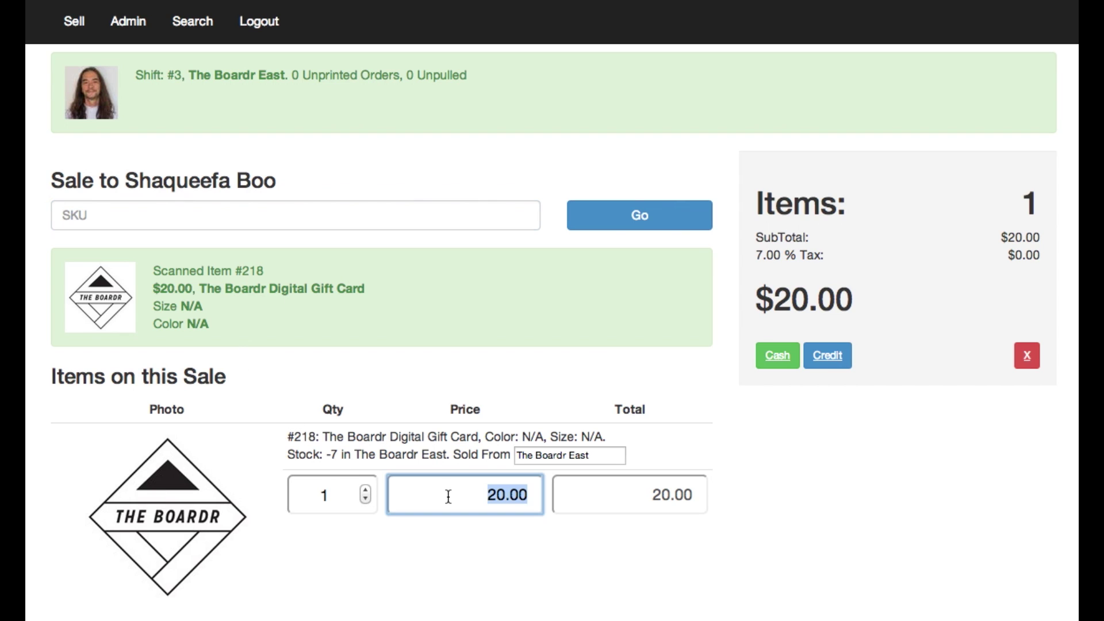
text(100)
key(Tab)
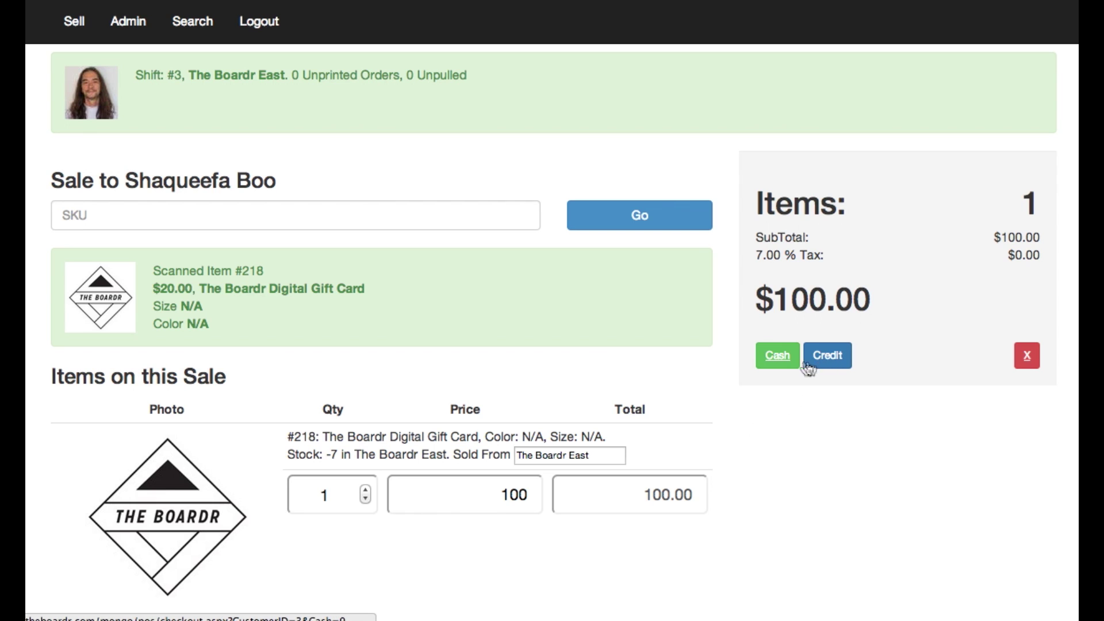
click(777, 356)
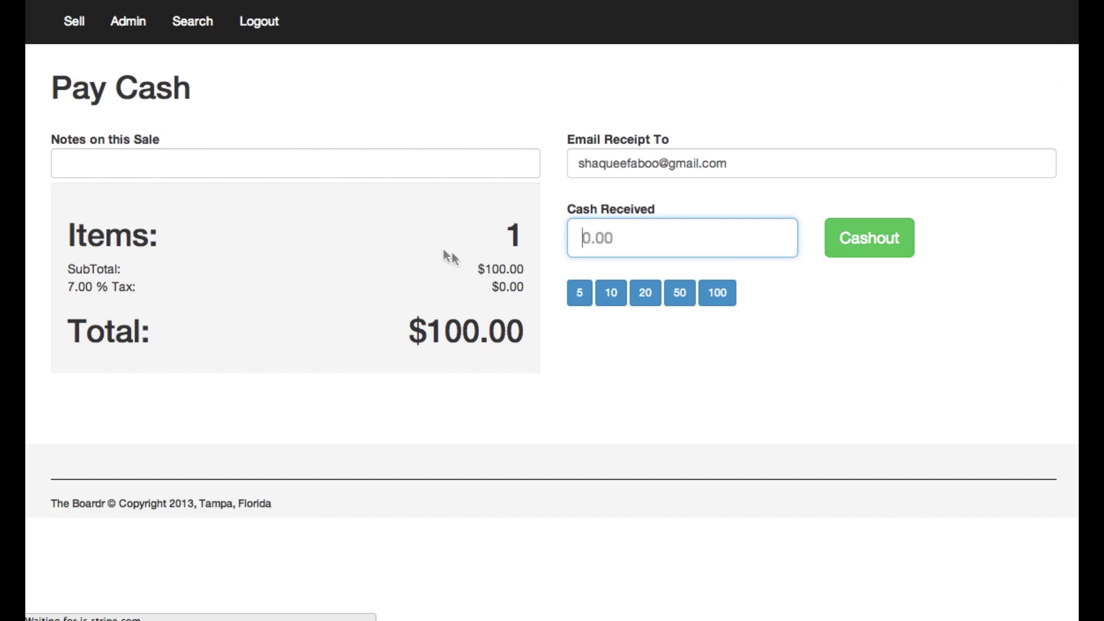
Add the note 'From yo girl.', clear the receipt e-mail, and cash out $100.00 received.
click(342, 173)
text(From )
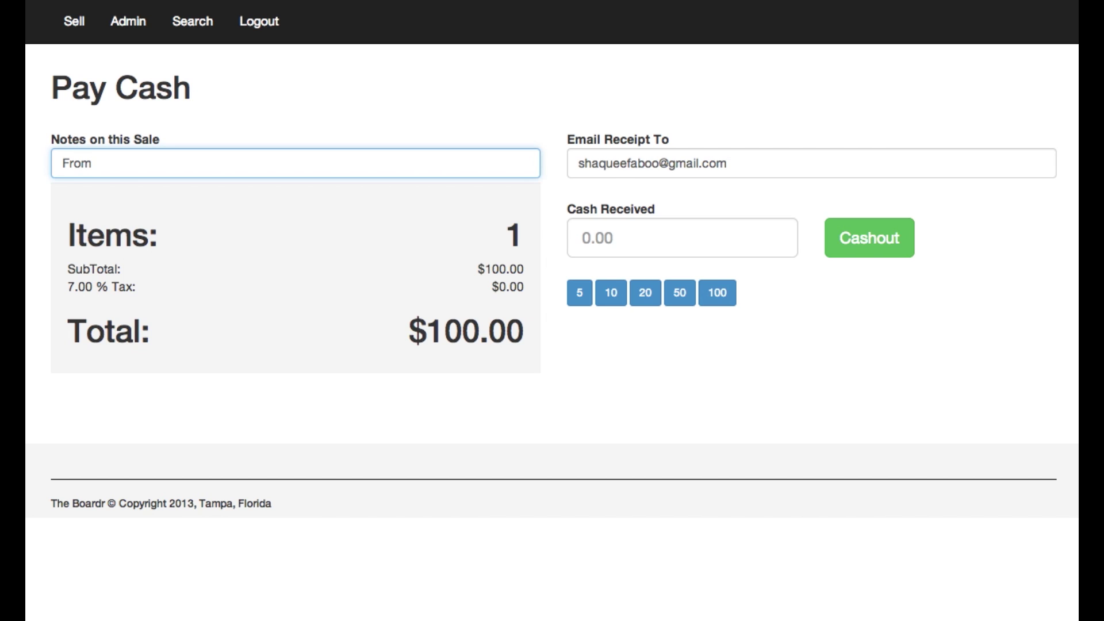
text(yo girl.)
key(Tab)
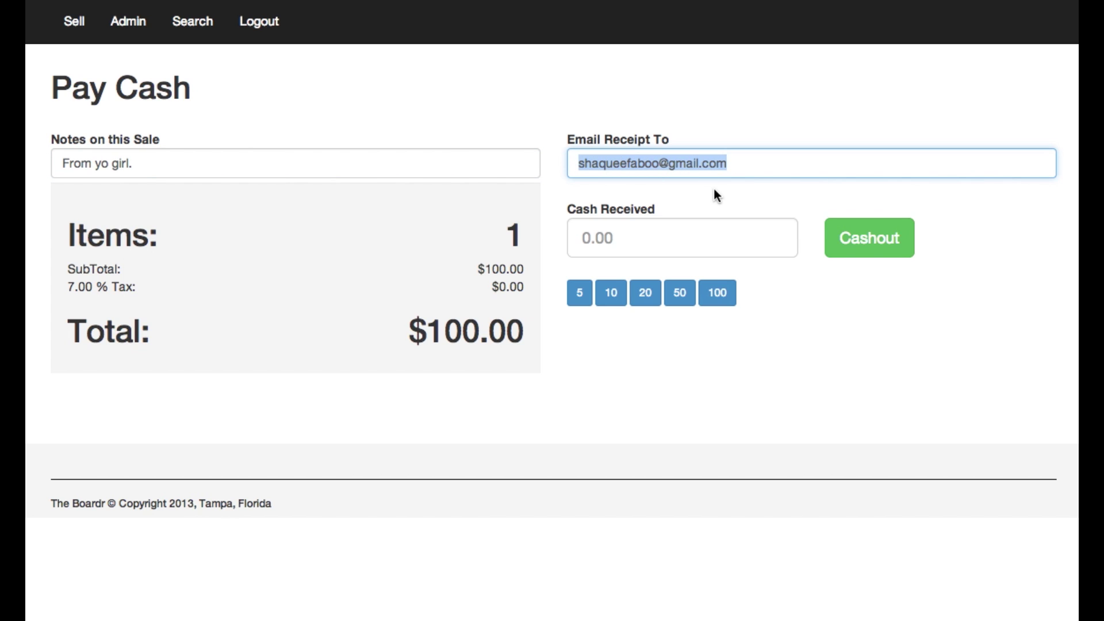
key(BackSpace)
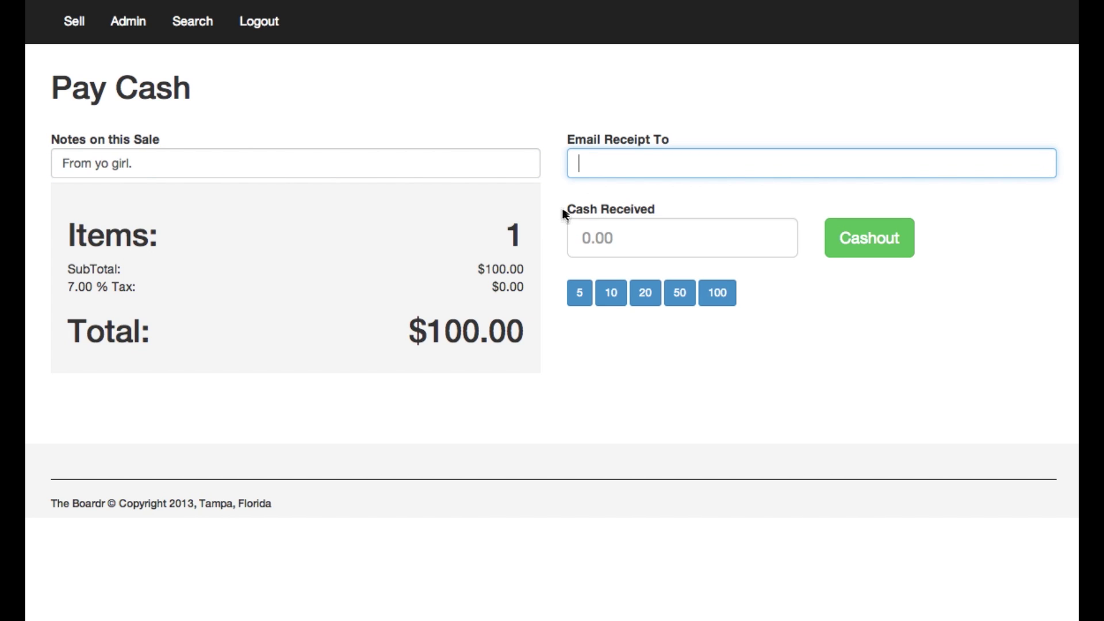
click(640, 237)
text(10)
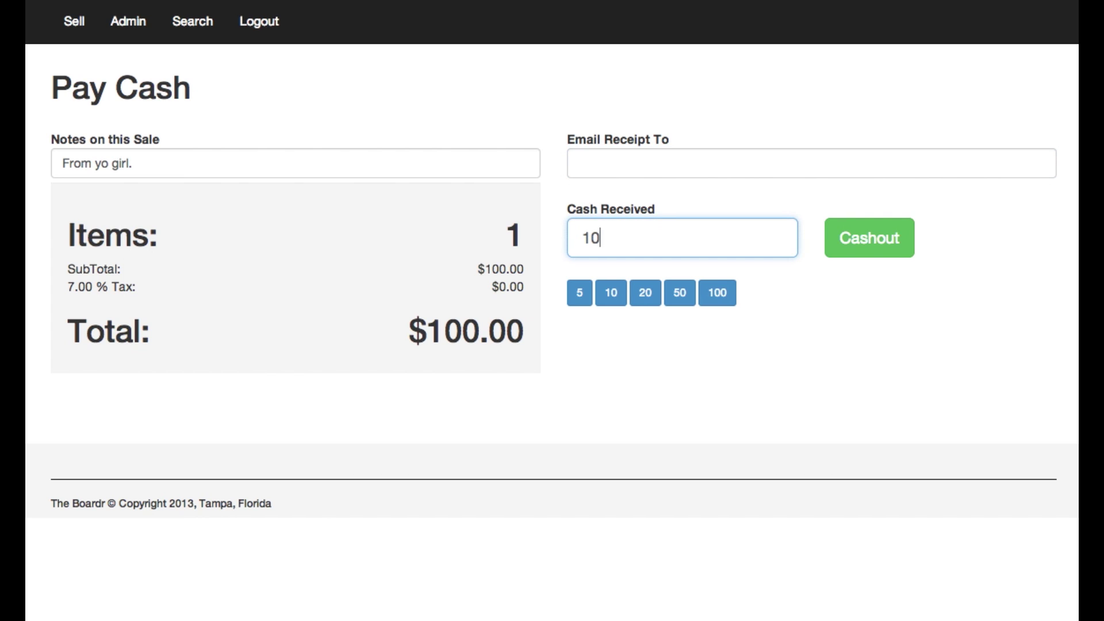
text(0)
key(BackSpace)
key(BackSpace)
key(BackSpace)
click(716, 296)
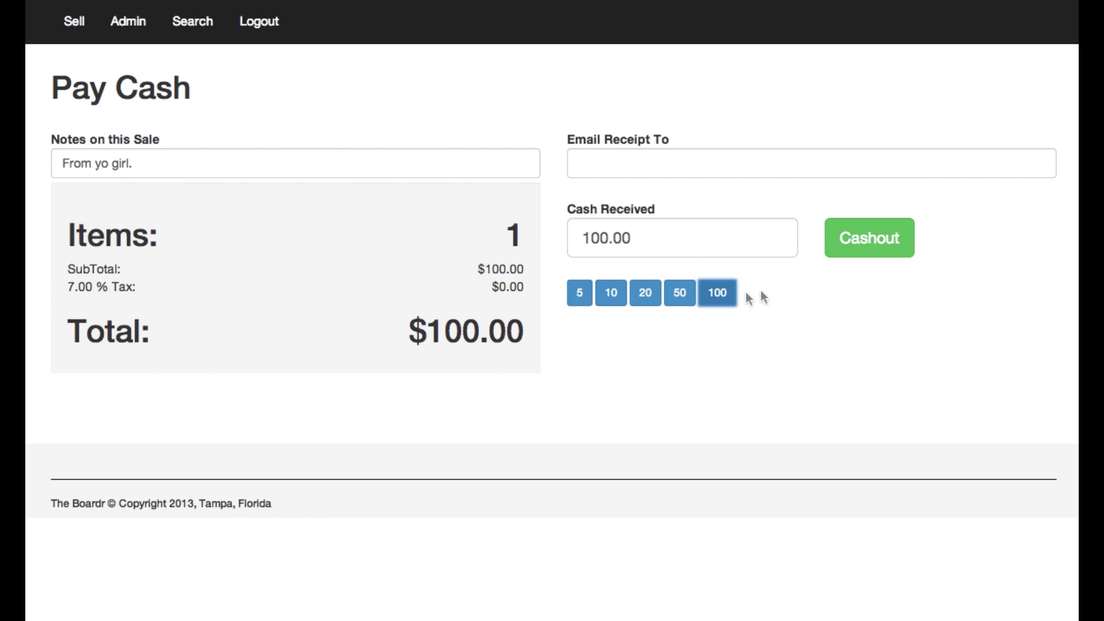
click(872, 251)
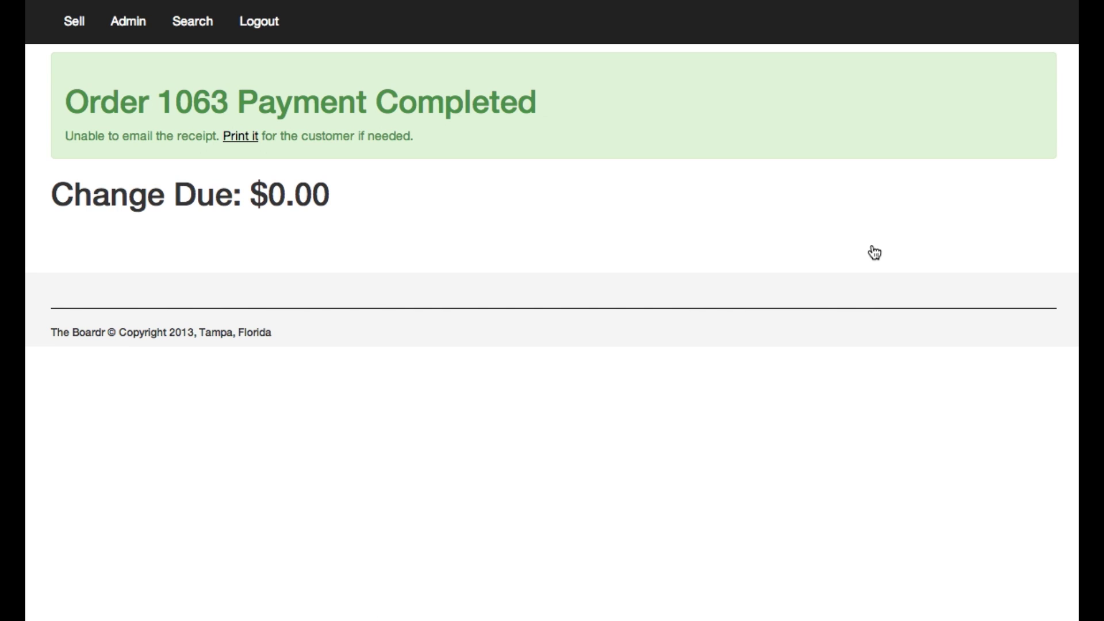
Start a new sale and search for the returning customer using the name suggestion.
click(73, 23)
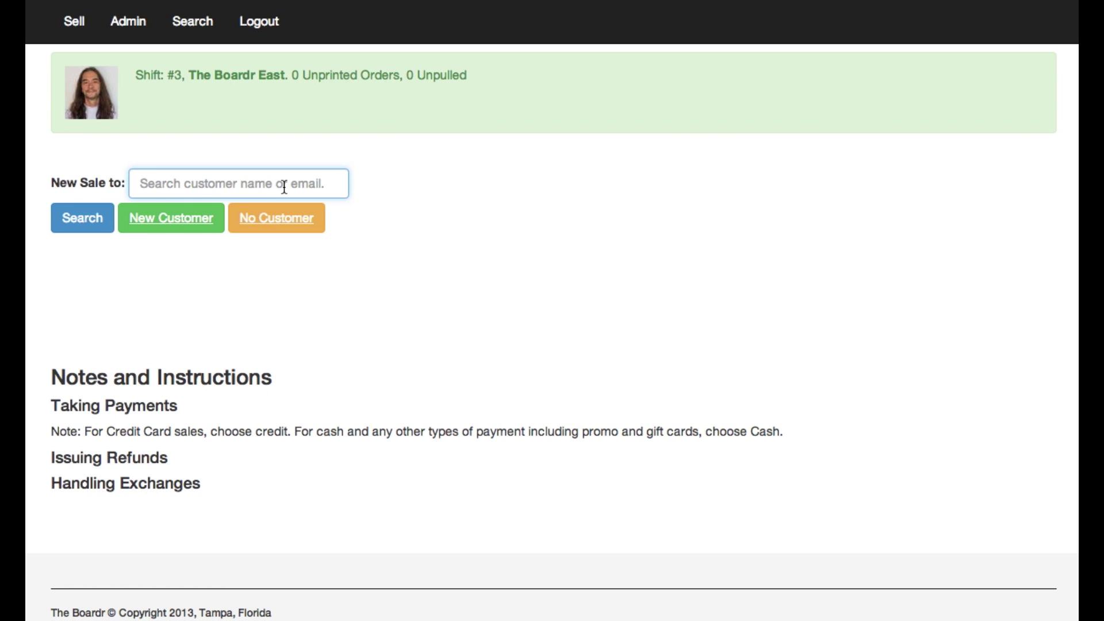
text(sha)
key(Down)
key(Return)
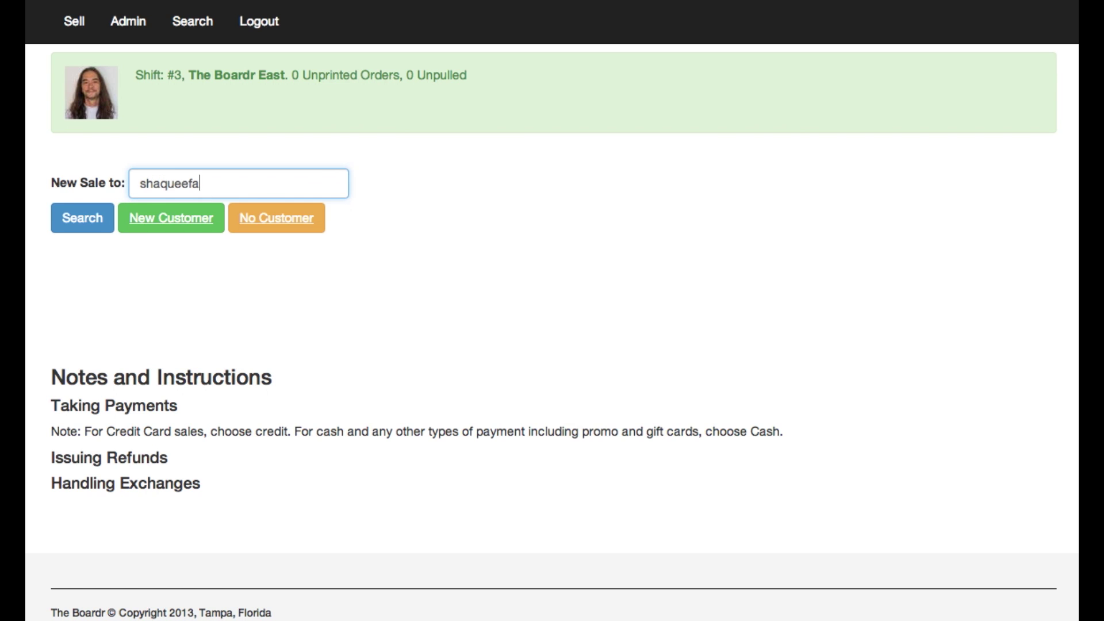
key(Return)
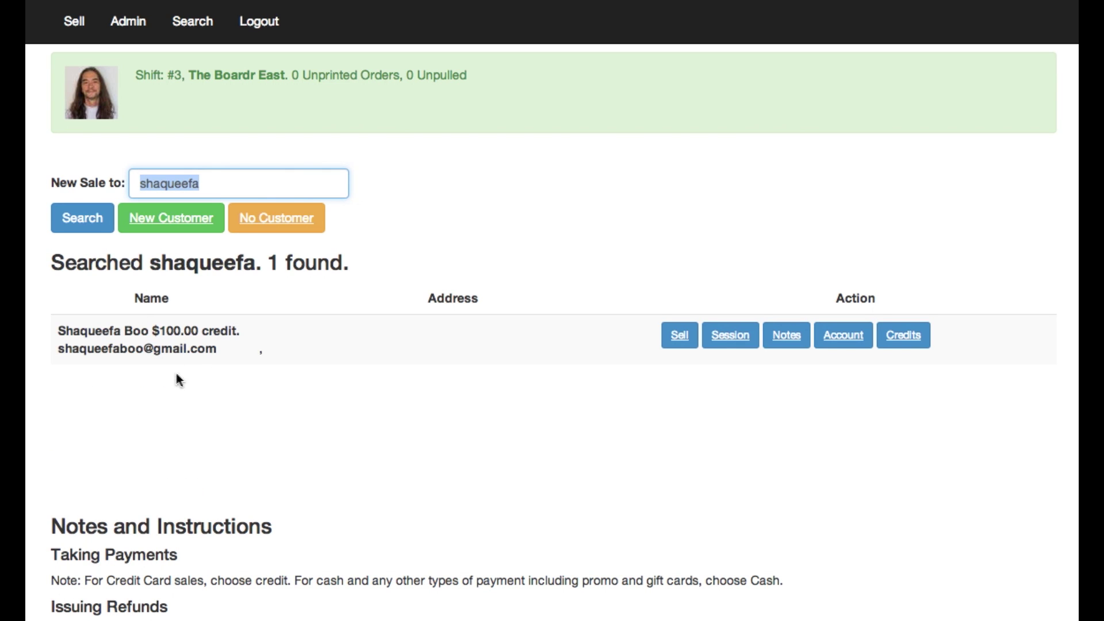
Open a sale for the found customer, then search inventory for hitcase and select SKU 217.
click(686, 346)
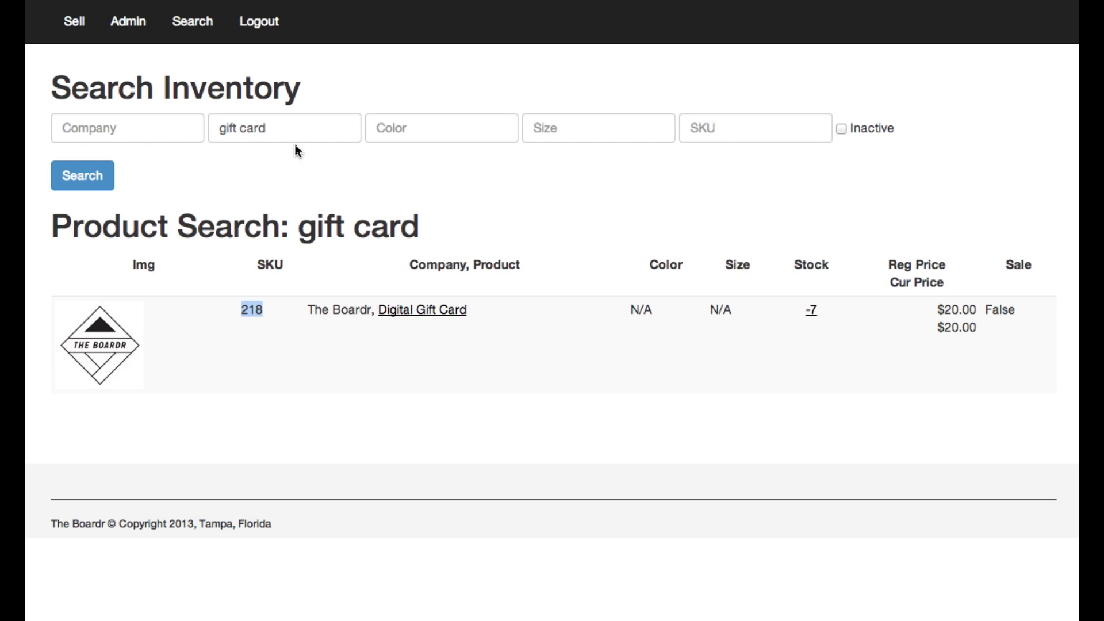
click(291, 138)
key(Home)
key(ctrl+a)
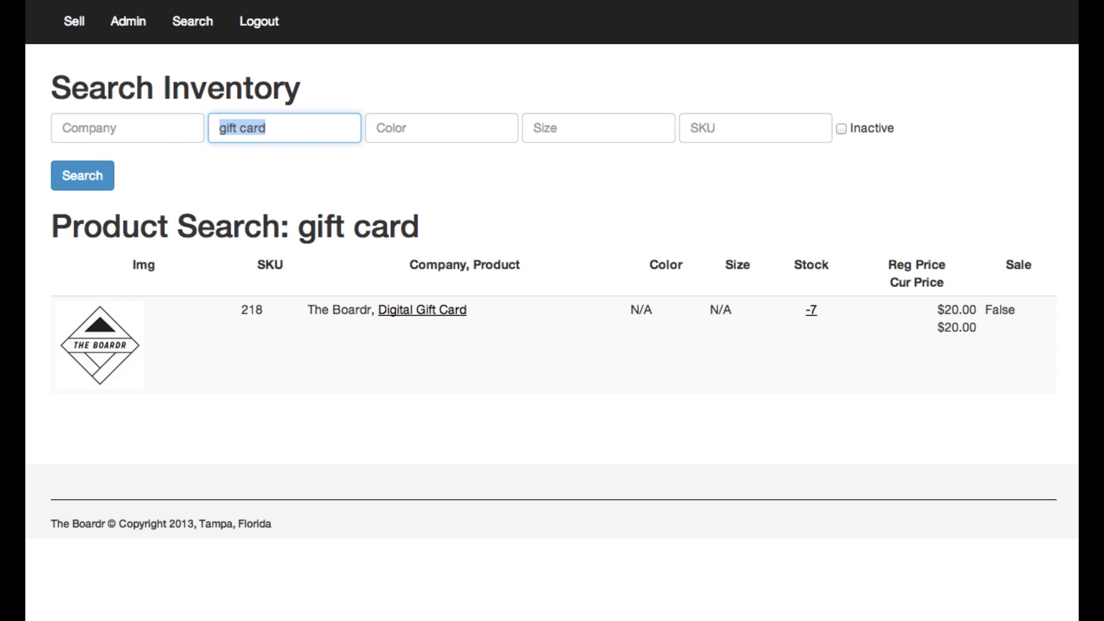
text(hit case)
key(Return)
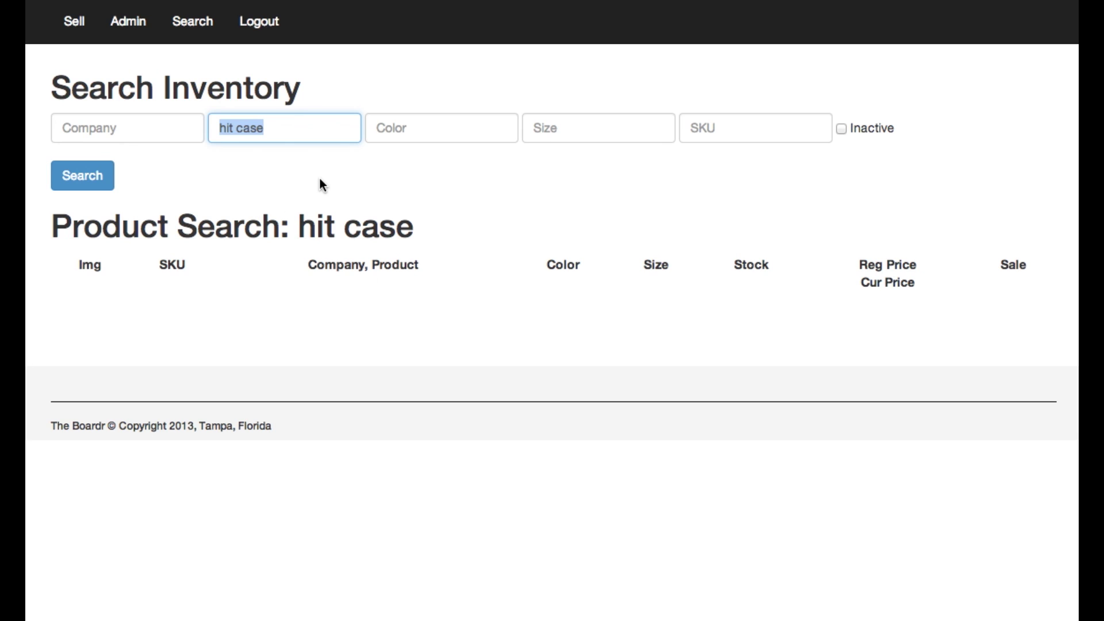
text(hitcase)
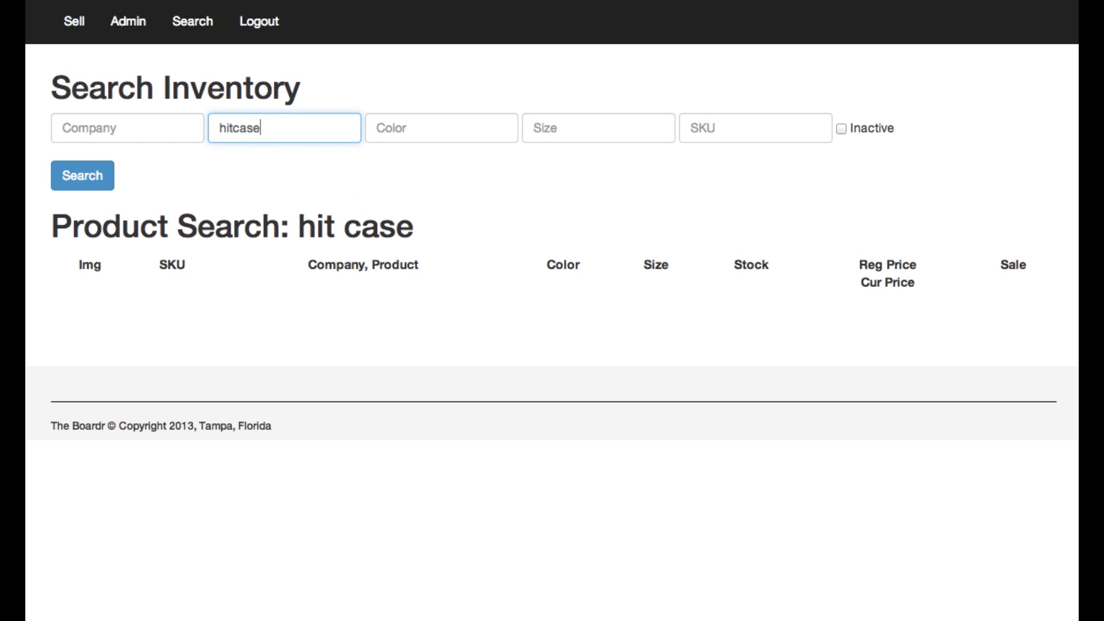
key(Return)
double_click(225, 304)
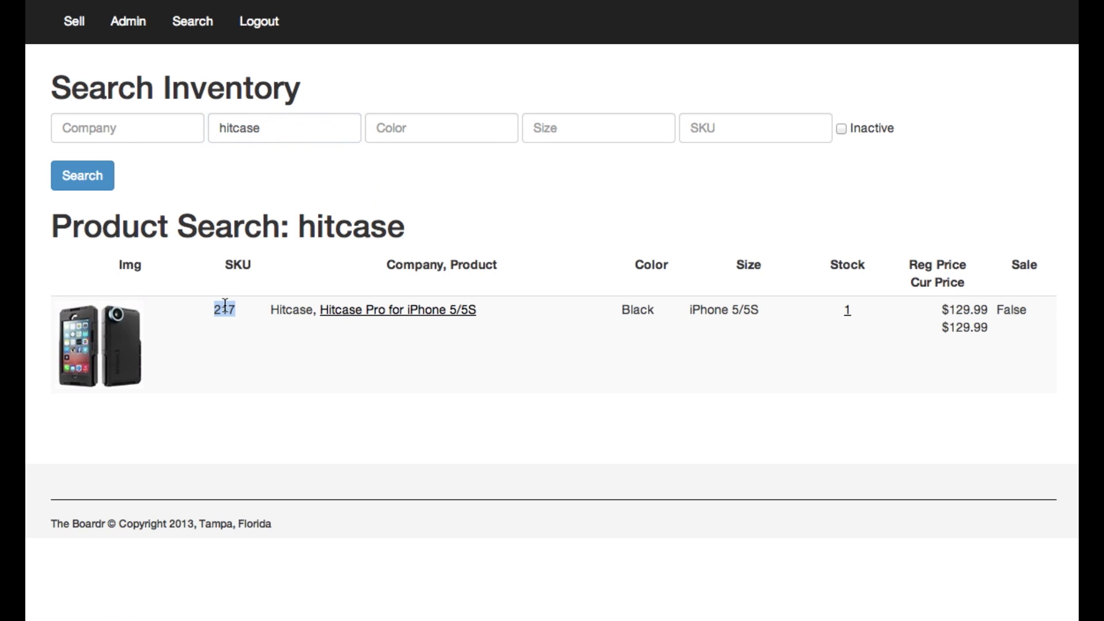
Add SKU 217, the Hitcase Pro, to the sale for a $139.09 total and check out by card.
key(ctrl+Tab)
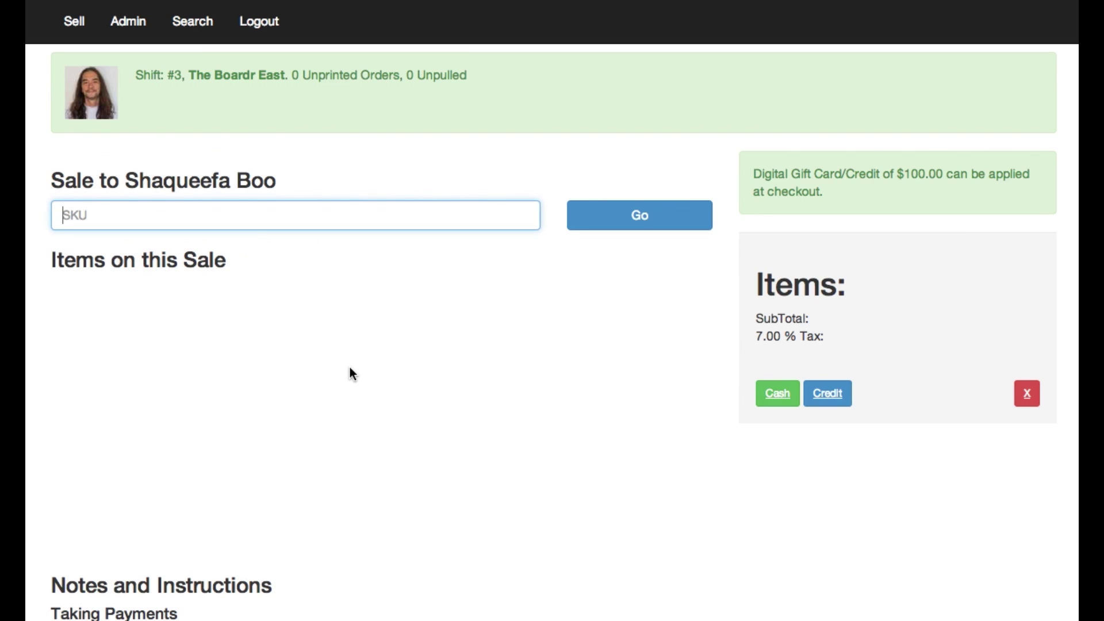
text(217)
key(Return)
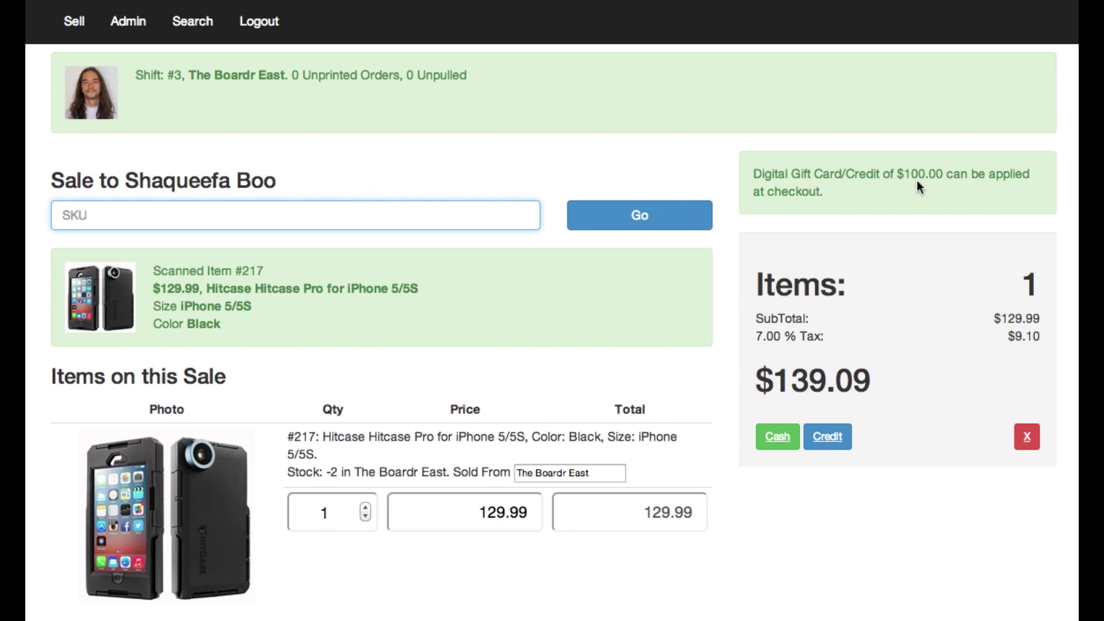
click(832, 437)
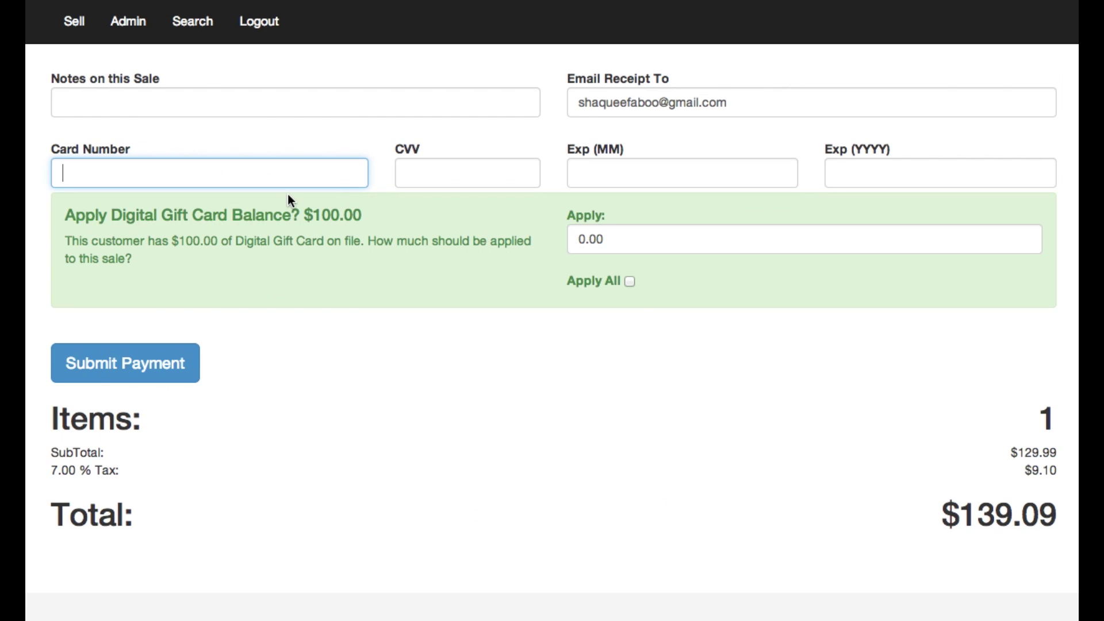
Enter the card number, CVV and expiry month and year.
text(4242 4242 4242 4242)
key(Tab)
text(123)
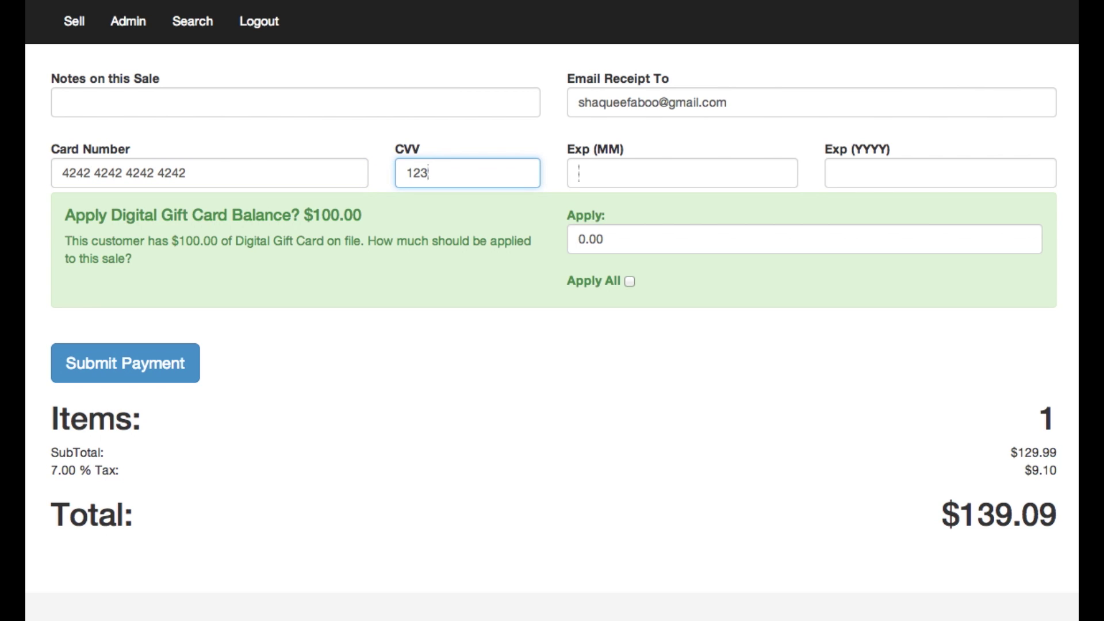
key(Tab)
text(12)
key(Tab)
text(2013)
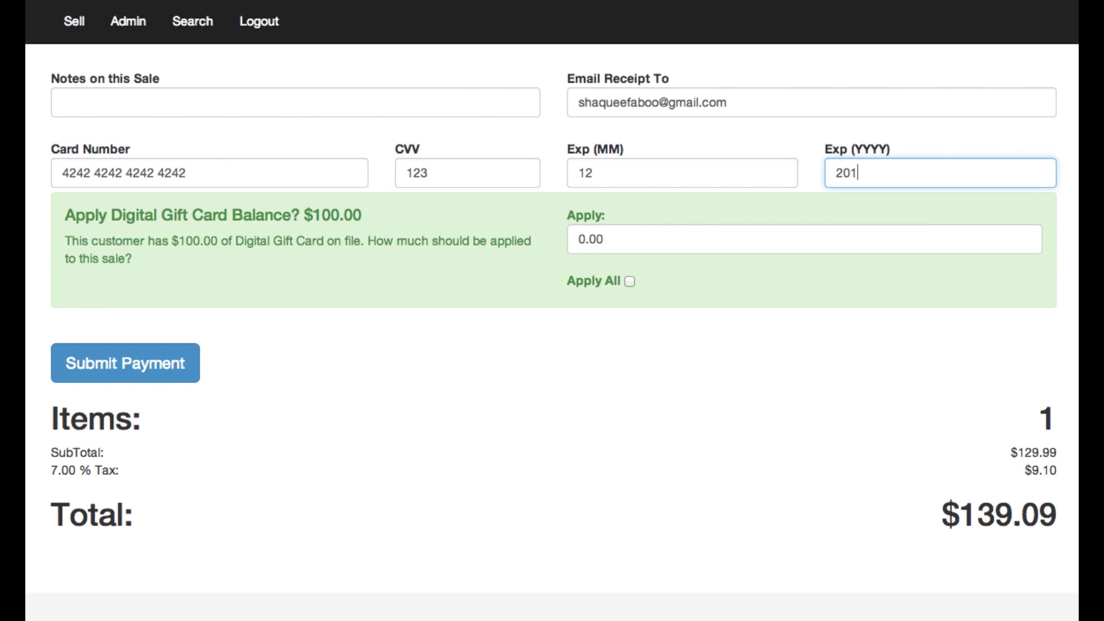
Apply $50 of gift card balance, lowering the total to $89.09.
click(608, 235)
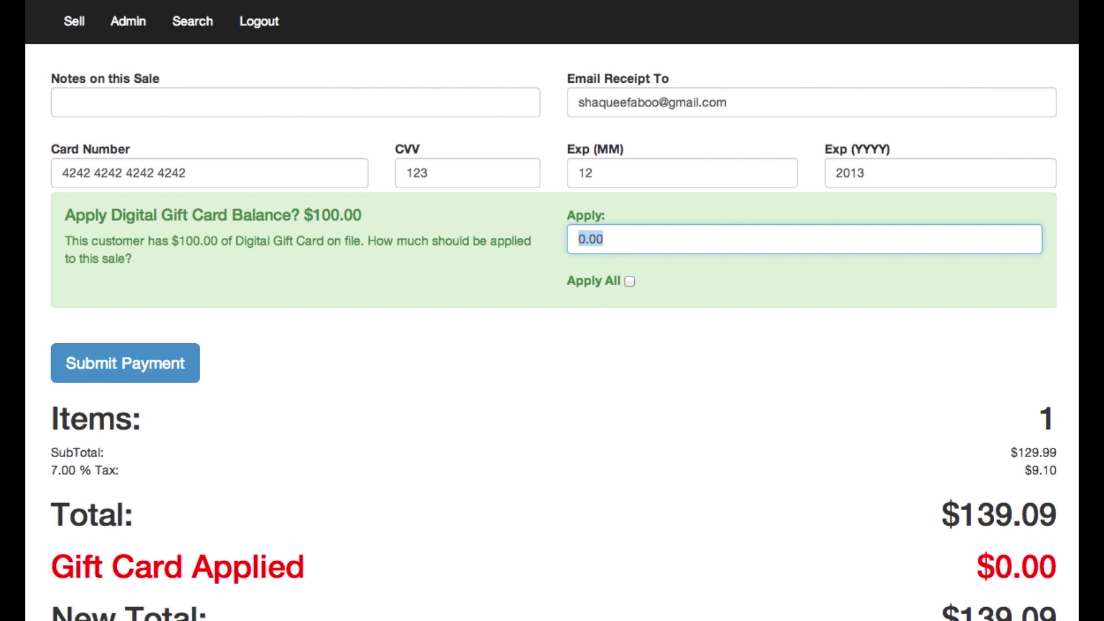
text(50)
key(Tab)
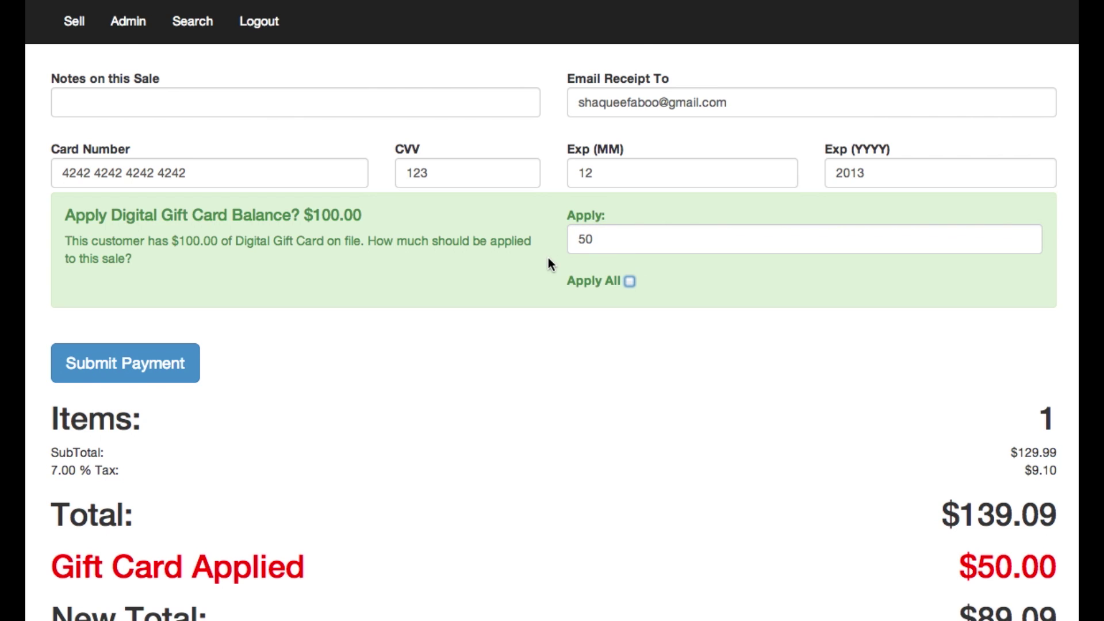
scroll(551, 265, down, 3)
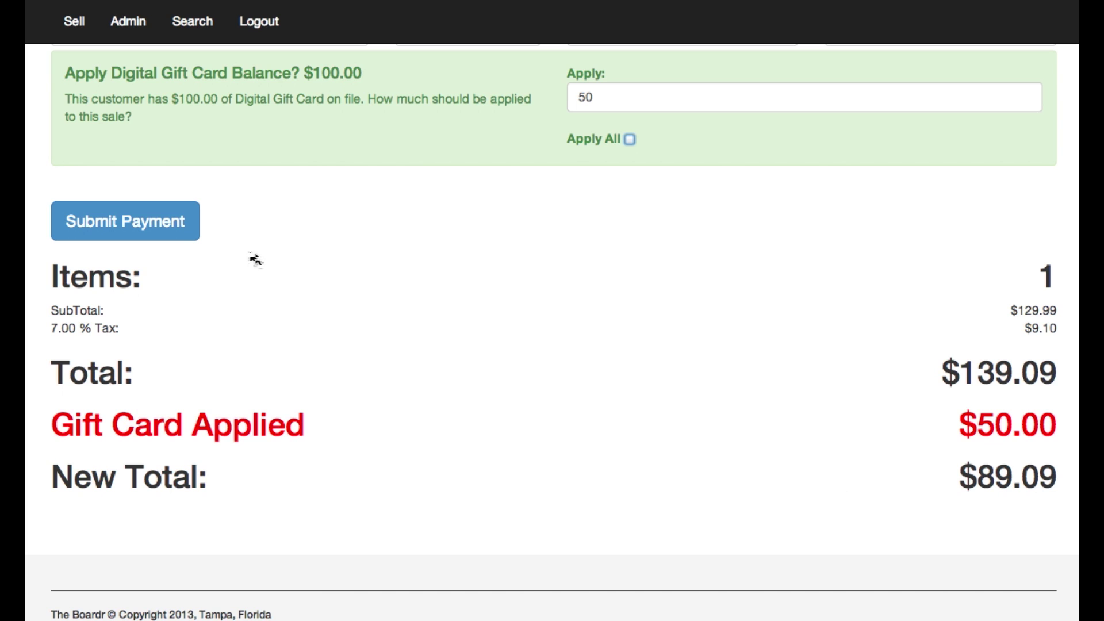
Submit payment for order 1066, sign, and authorize the charge.
click(180, 234)
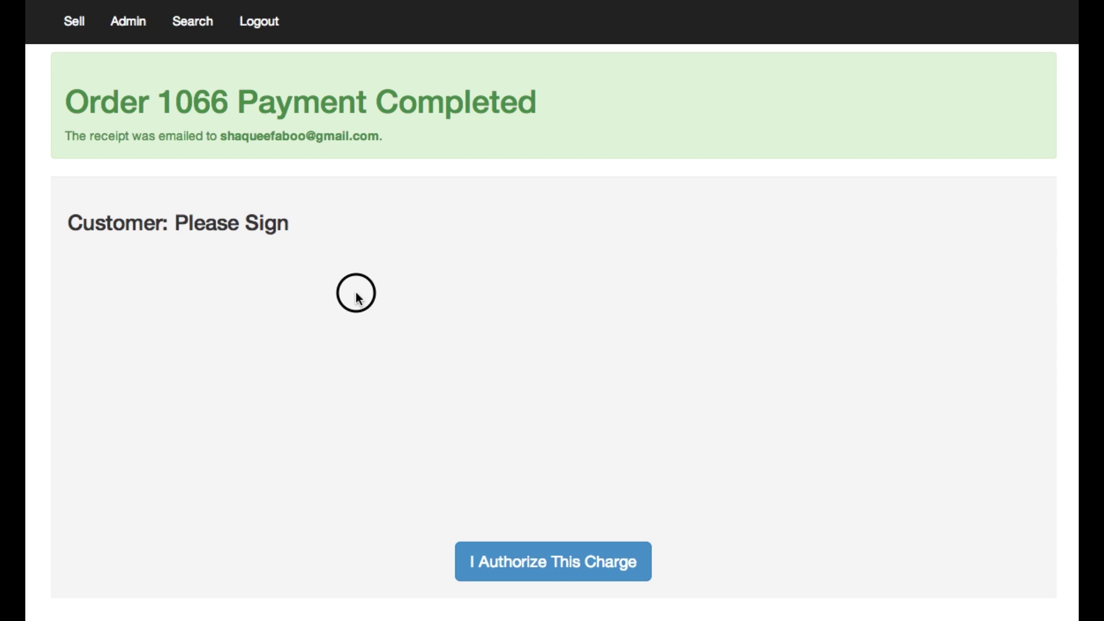
mouse_move(356, 294)
mouse_down()
mouse_move(411, 320)
mouse_move(679, 349)
mouse_up()
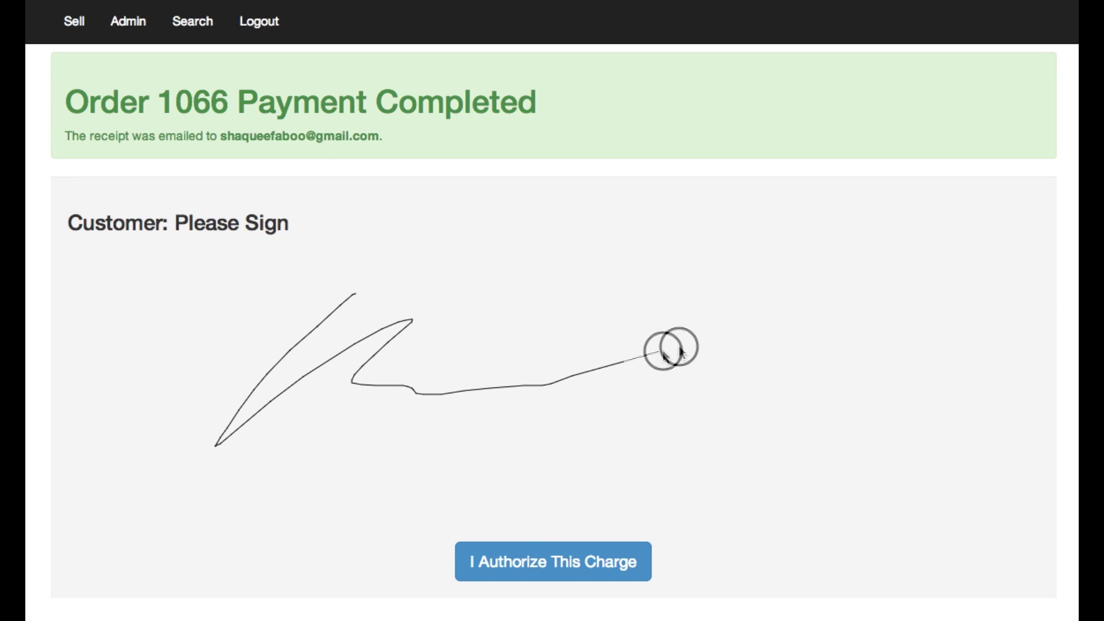
click(552, 564)
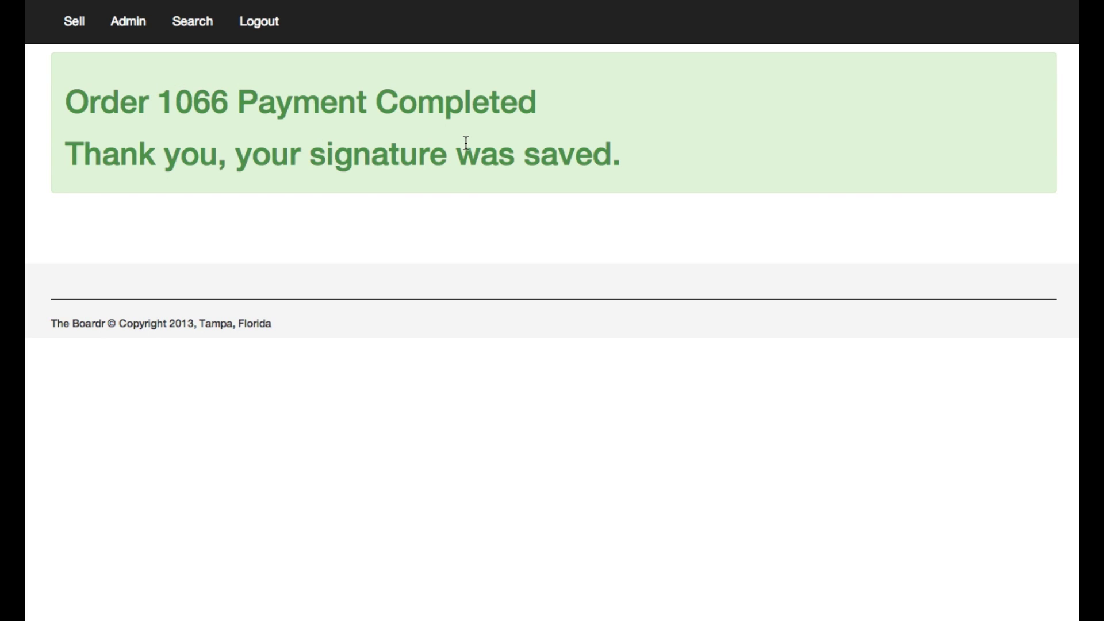
click(74, 22)
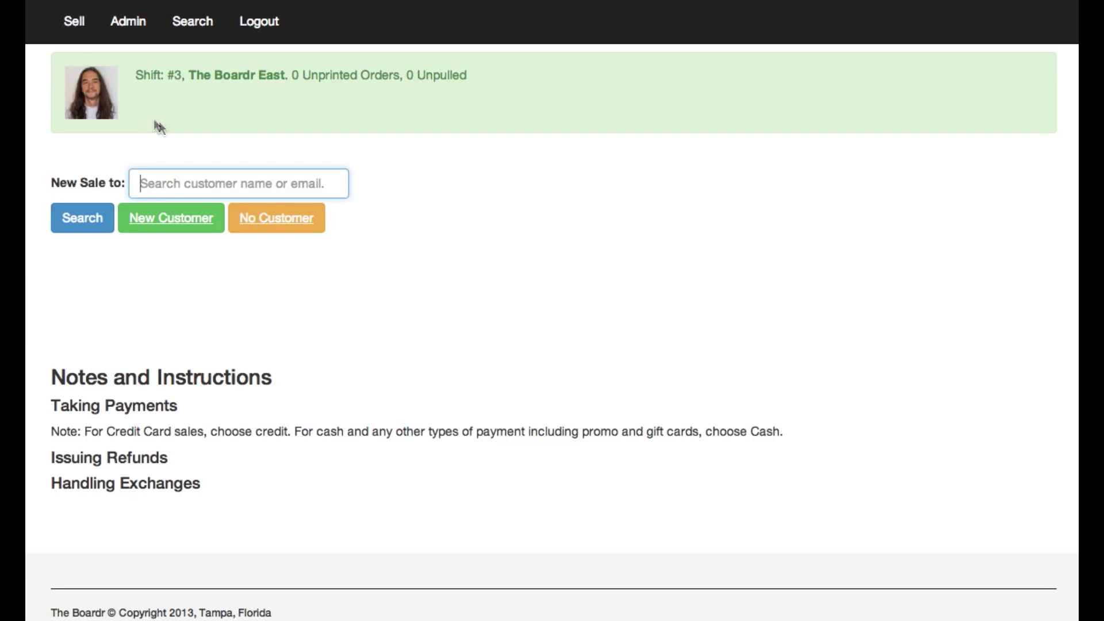
Look up the gift card customer to confirm $50.00 credit remains, then search another customer's record.
text(shaq)
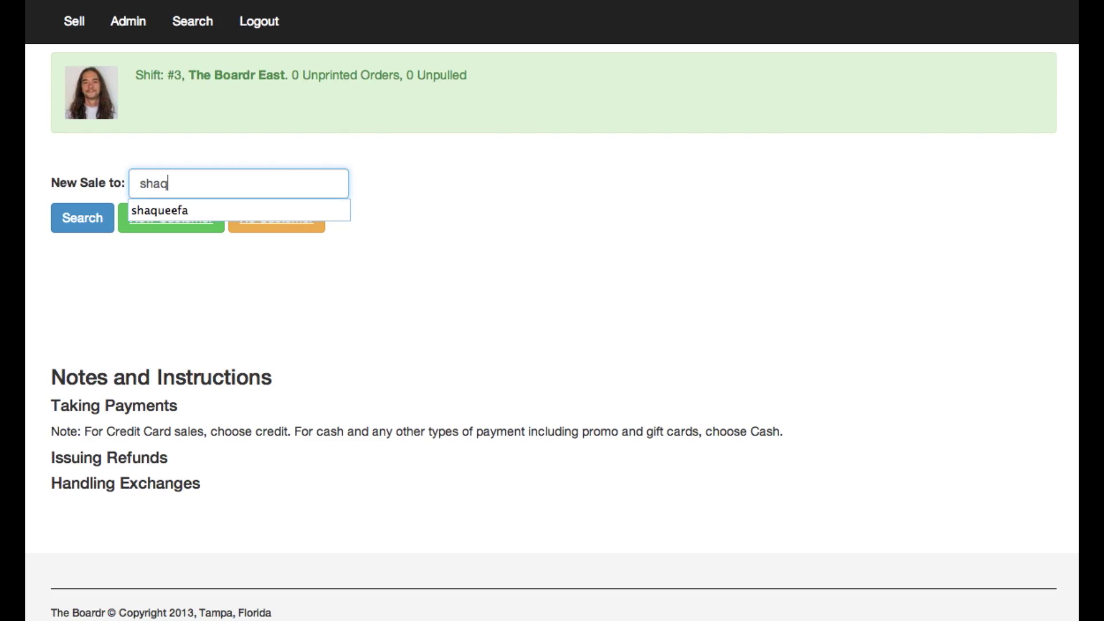
key(Down)
key(Return)
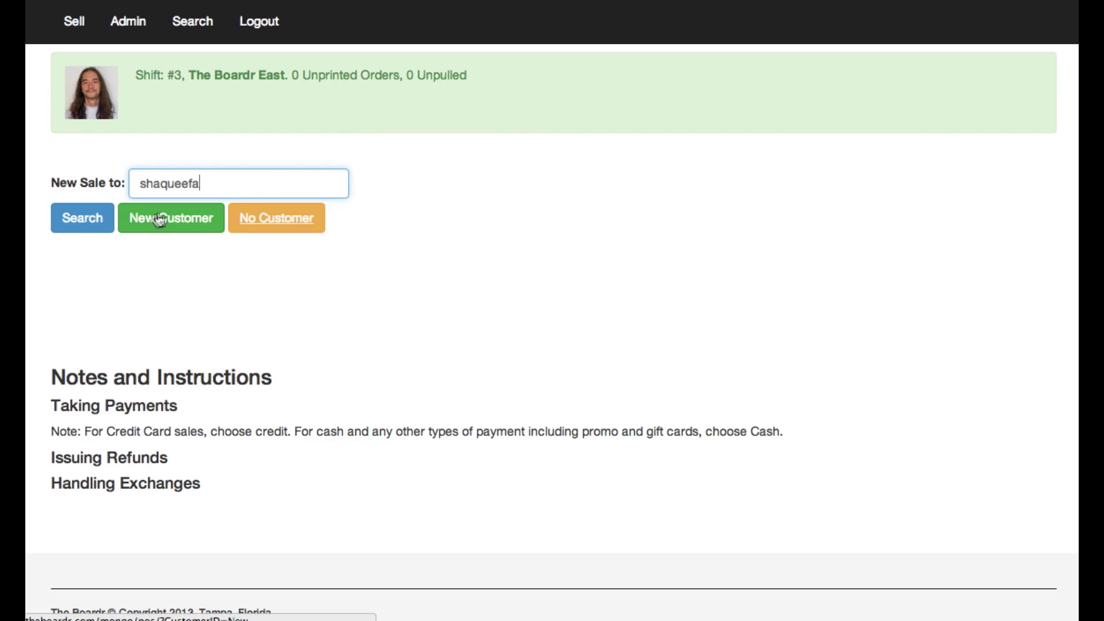
key(Return)
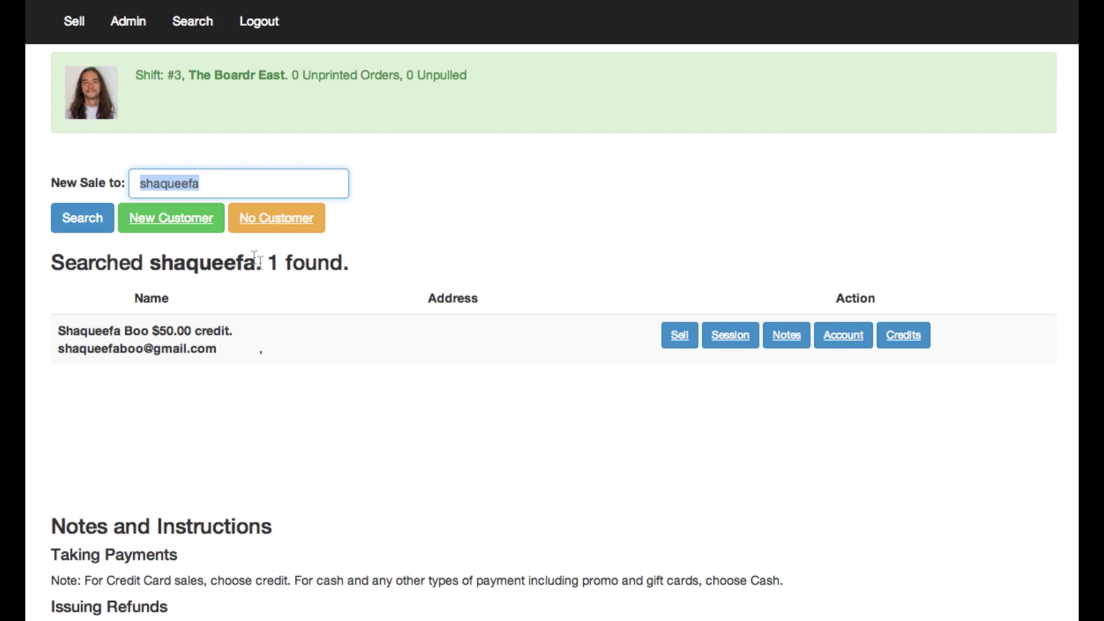
text(meronek)
key(Return)
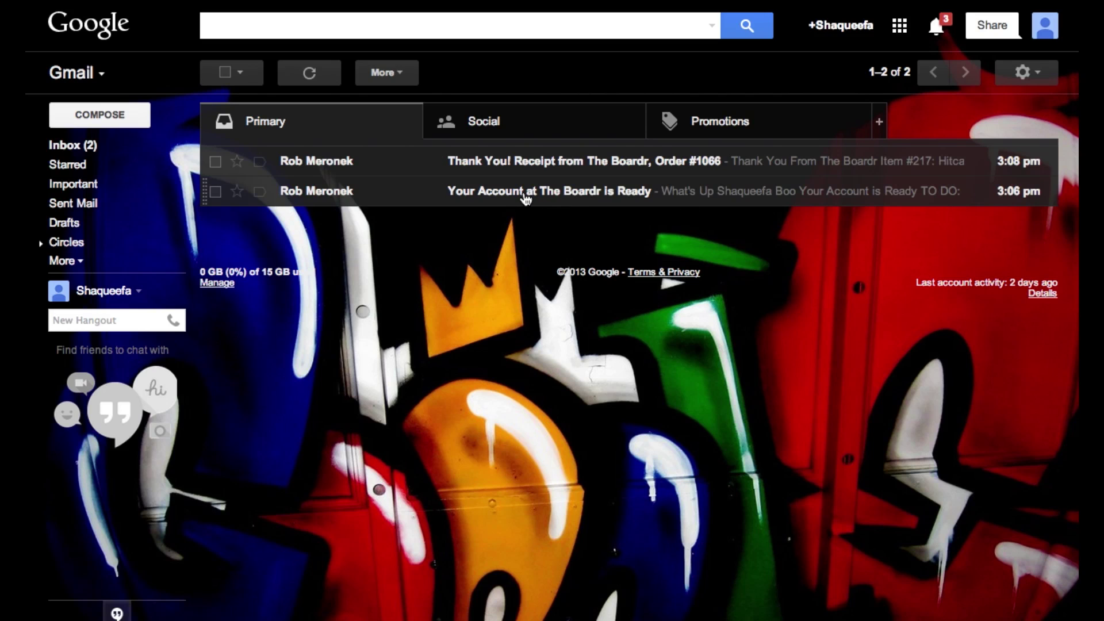
Read the 'Your Account at The Boardr is Ready' email, then return to the inbox.
click(526, 194)
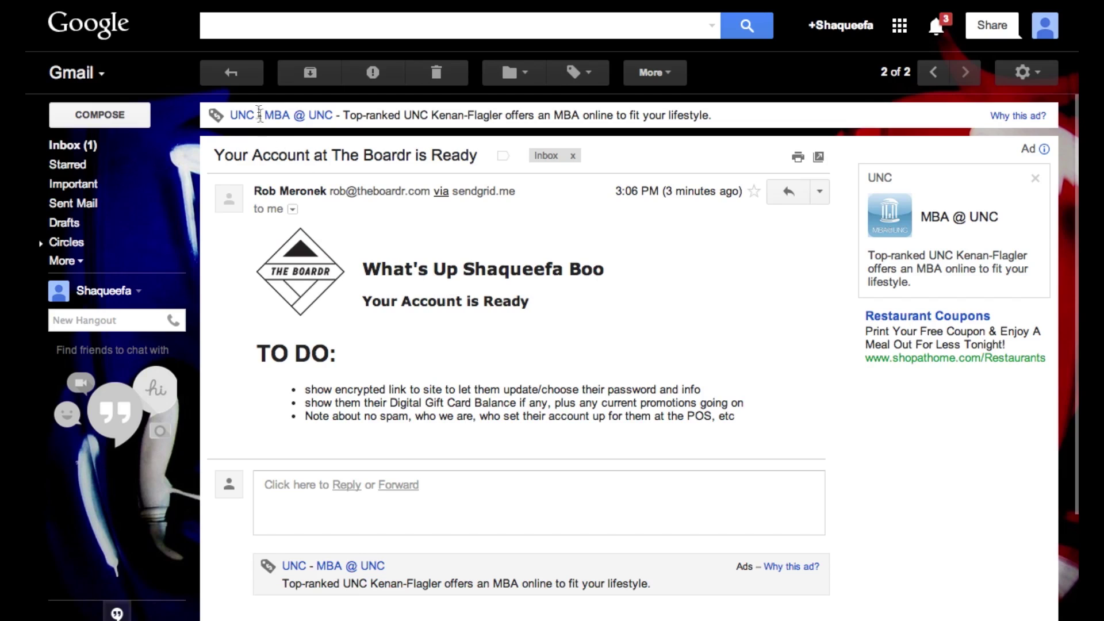
click(235, 76)
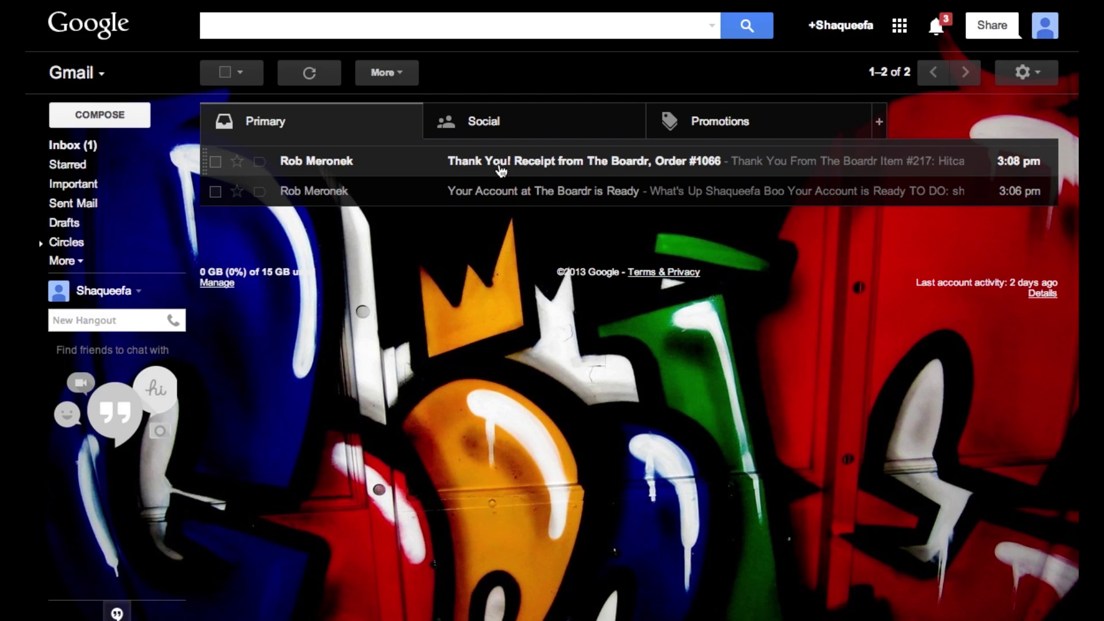
Open the Order #1066 receipt, dismiss the 'Pencil it in' tip, and highlight the $50.00 gift card credit.
click(500, 171)
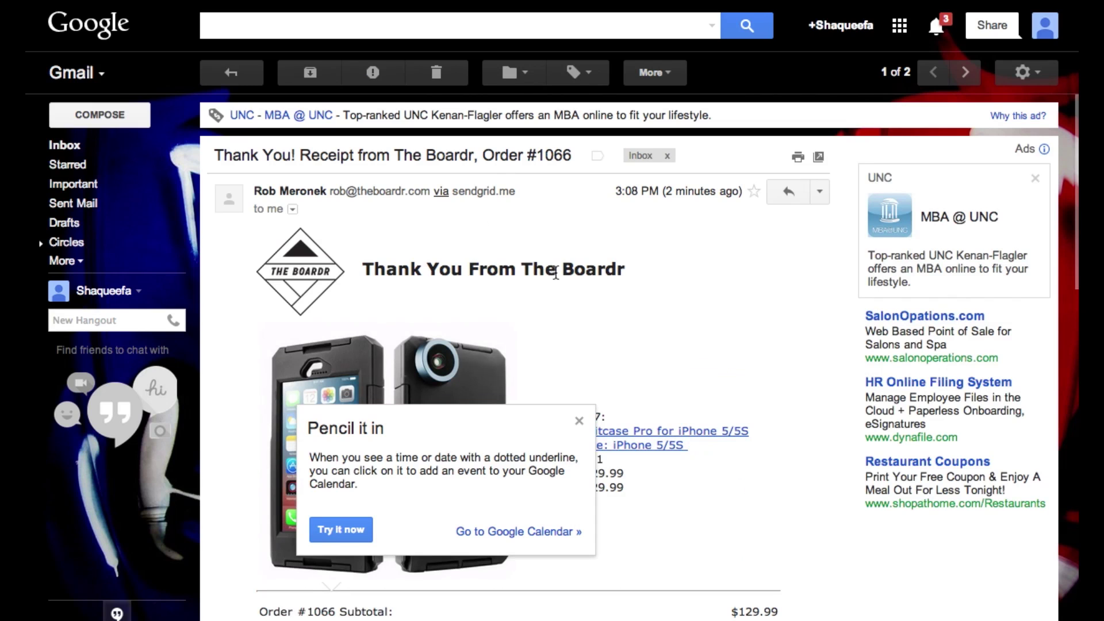
click(579, 421)
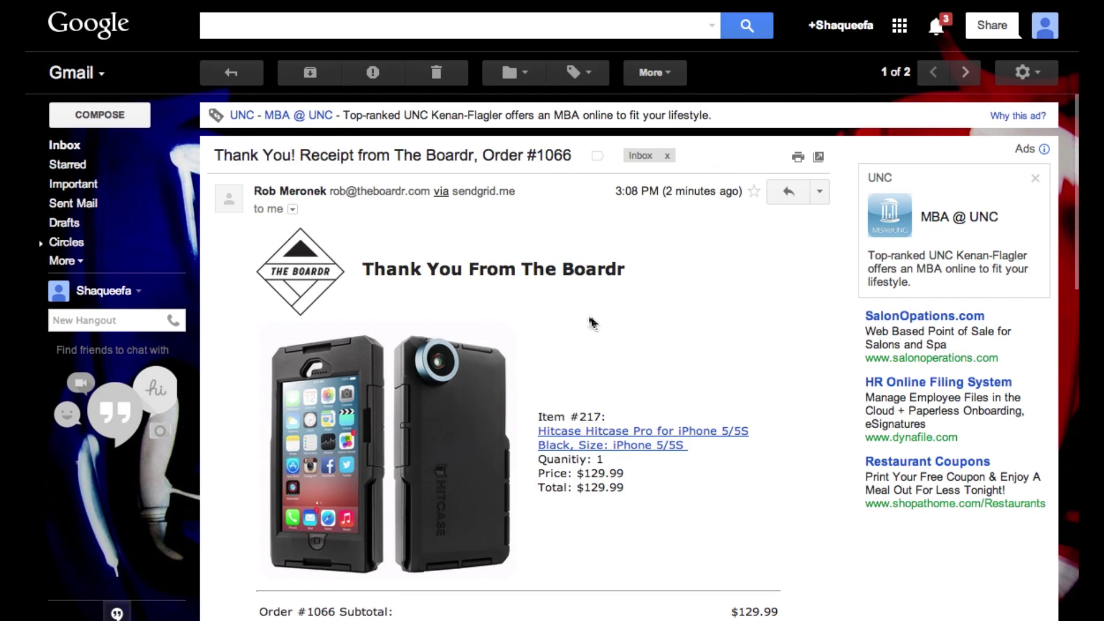
scroll(542, 263, down, 3)
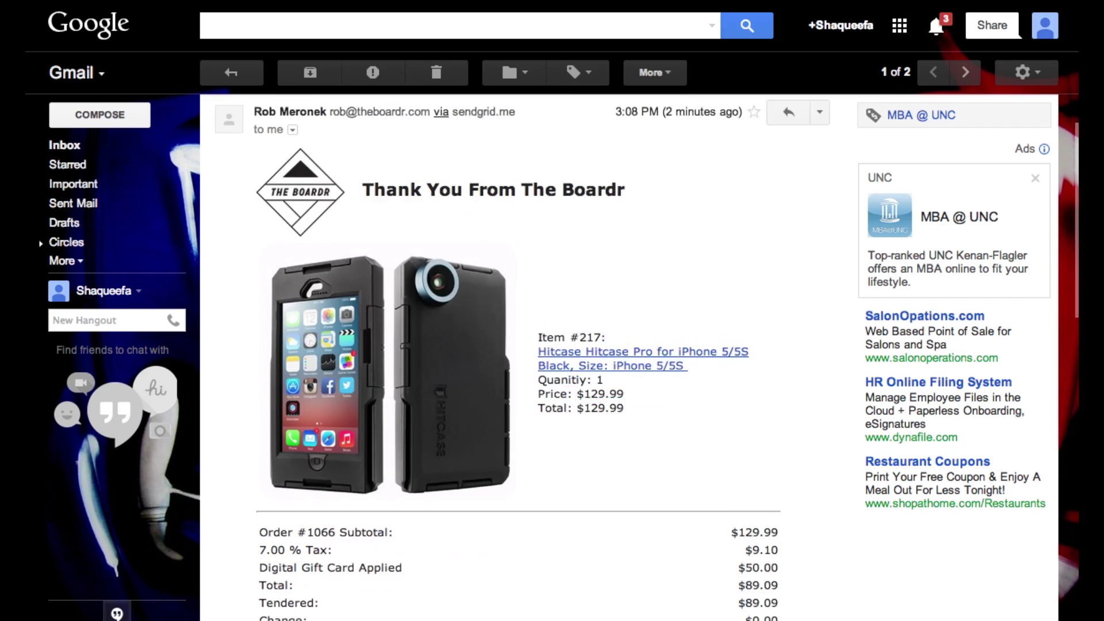
scroll(332, 379, down, 5)
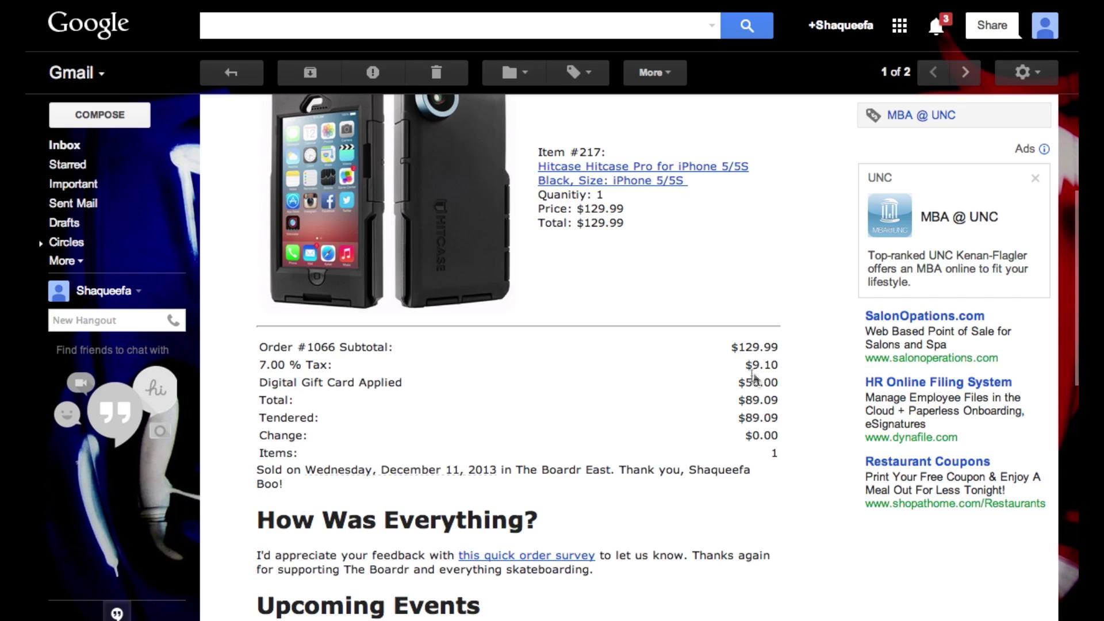
drag(740, 382, 771, 383)
Scroll through the receipt to review the Hitcase Pro line and the $89.09 total.
scroll(722, 439, down, 3)
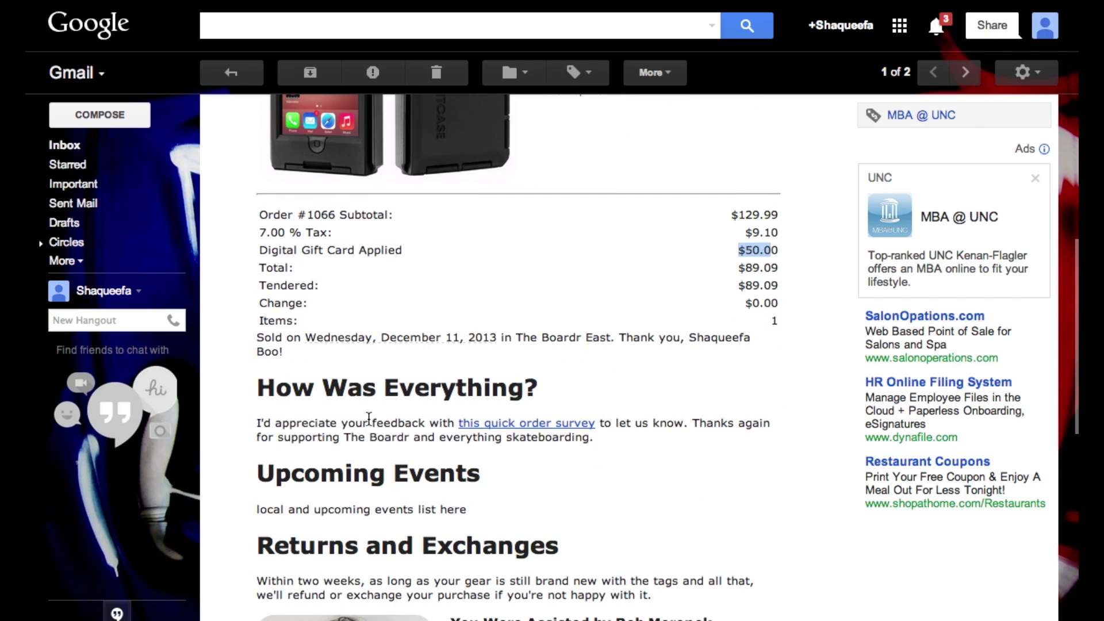
scroll(369, 417, down, 6)
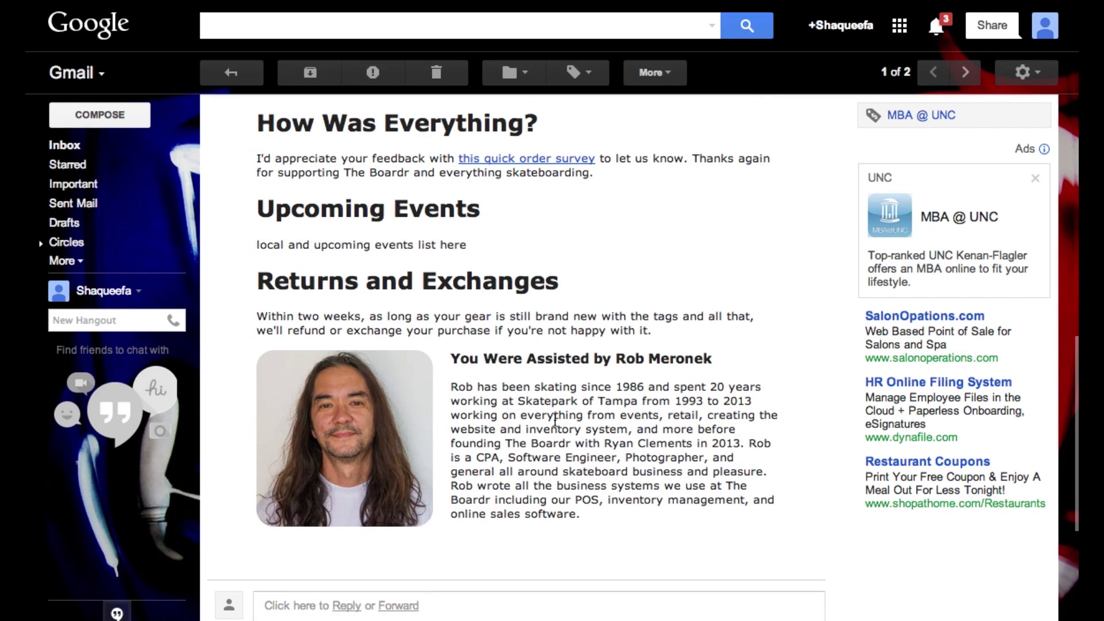
scroll(554, 421, down, 2)
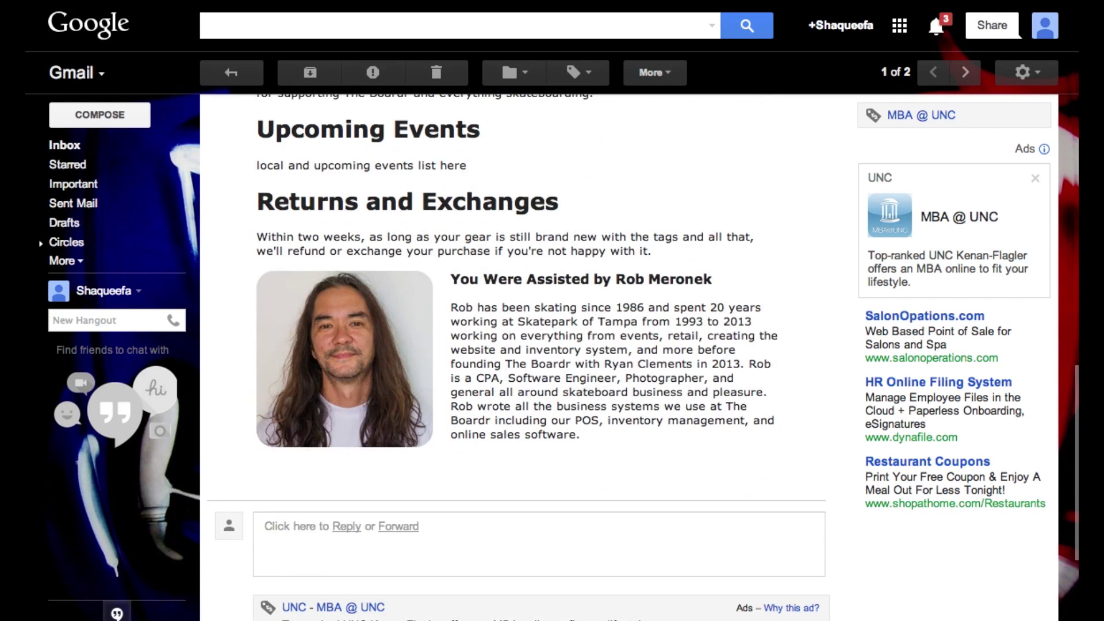
scroll(517, 356, up, 1)
scroll(517, 356, up, 6)
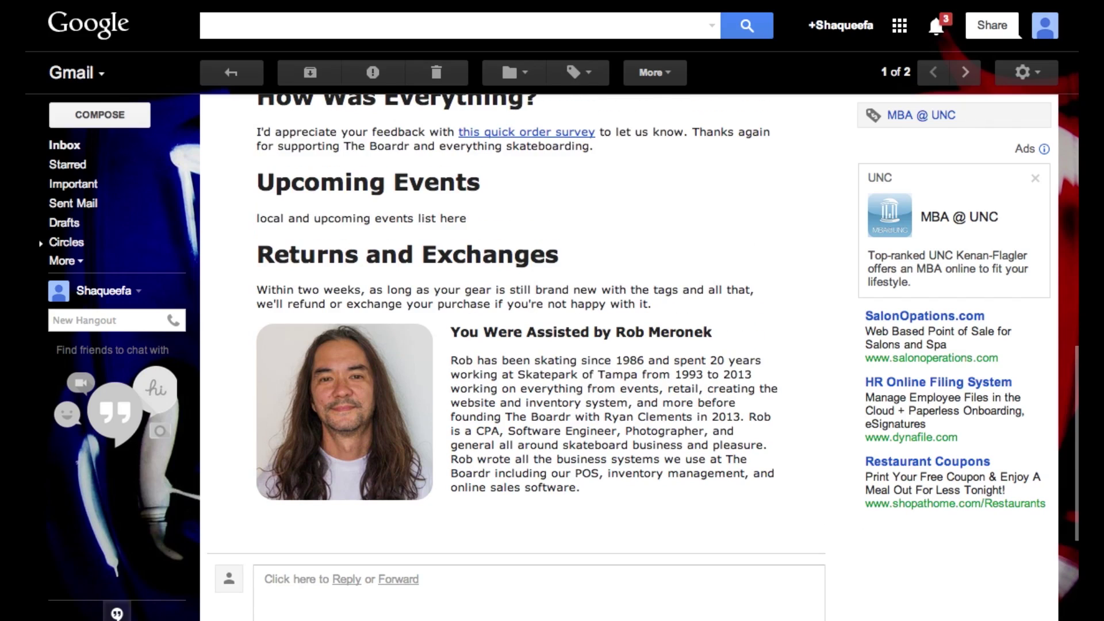
scroll(517, 356, up, 10)
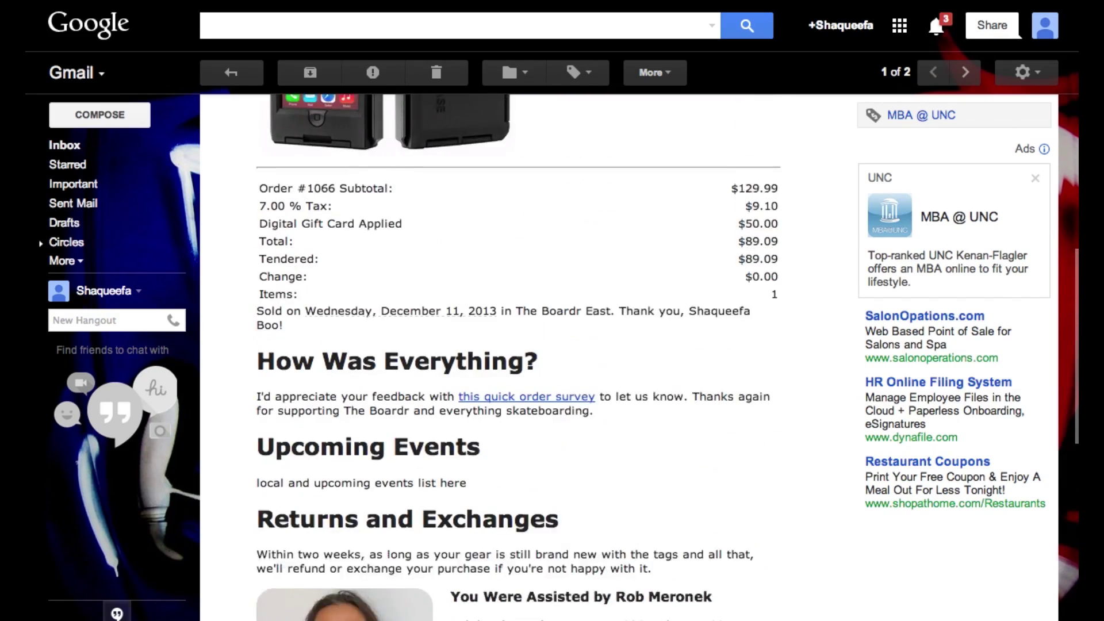
scroll(518, 357, up, 2)
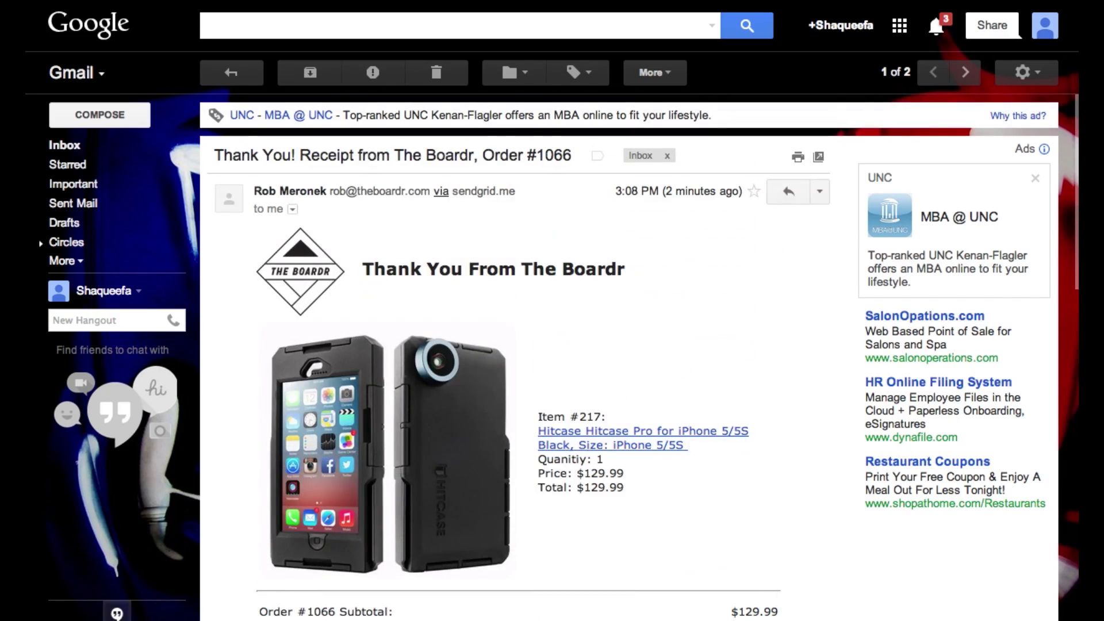